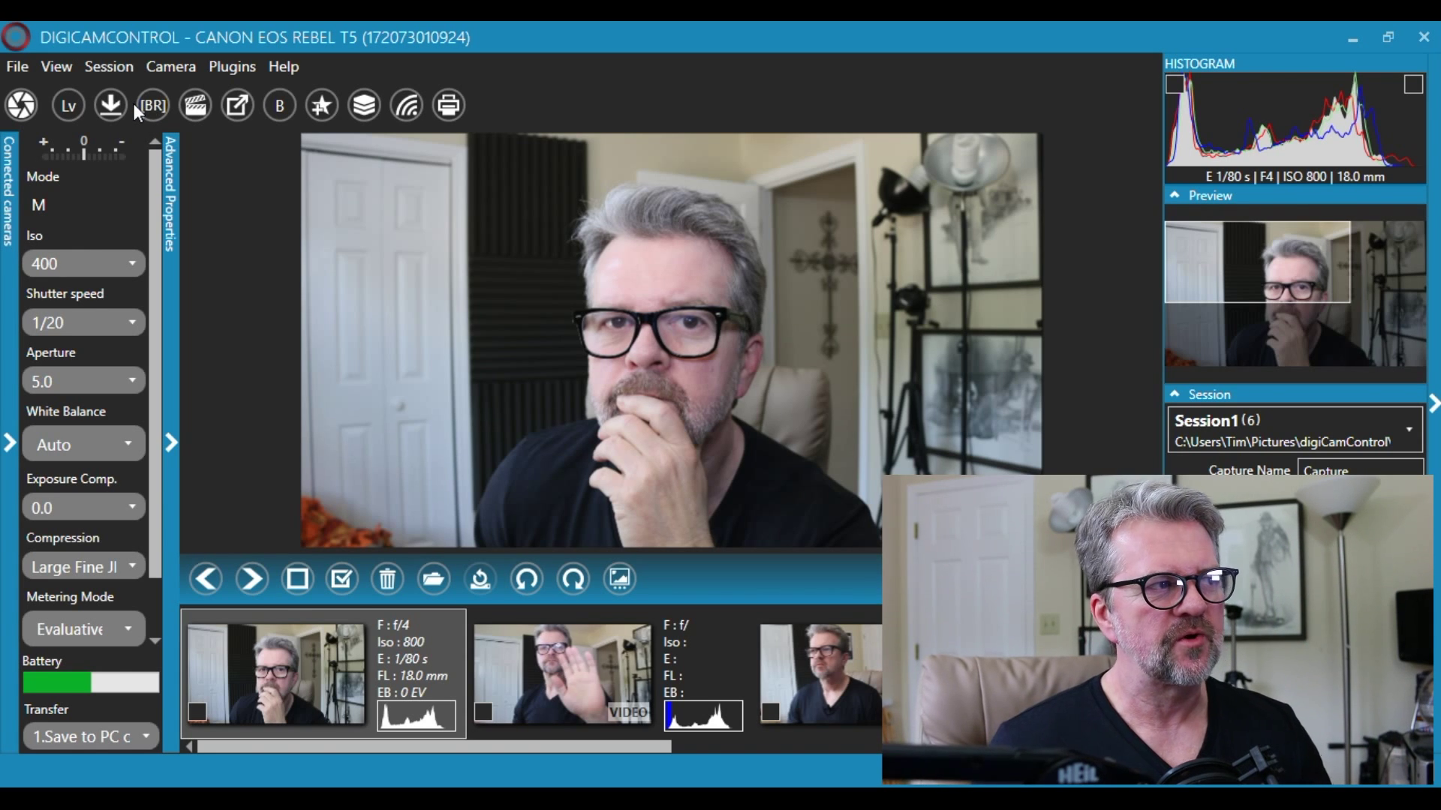
Switch from the main window to the Live View window showing the Rebel T5 feed
{"action": "left_click", "coordinate": [69, 103]}
{"action": "mouse_move", "coordinate": [803, 800]}
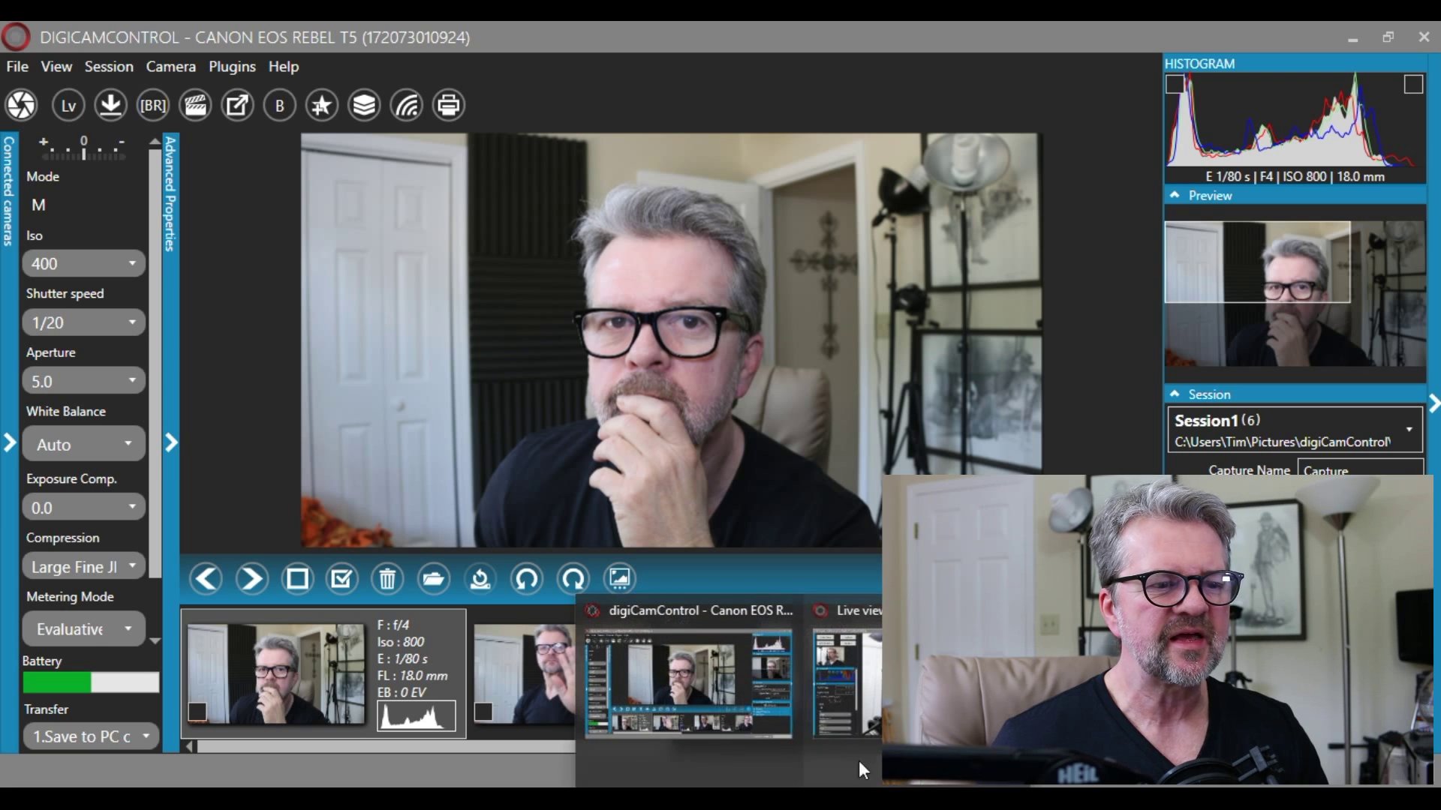
{"action": "left_click", "coordinate": [846, 679]}
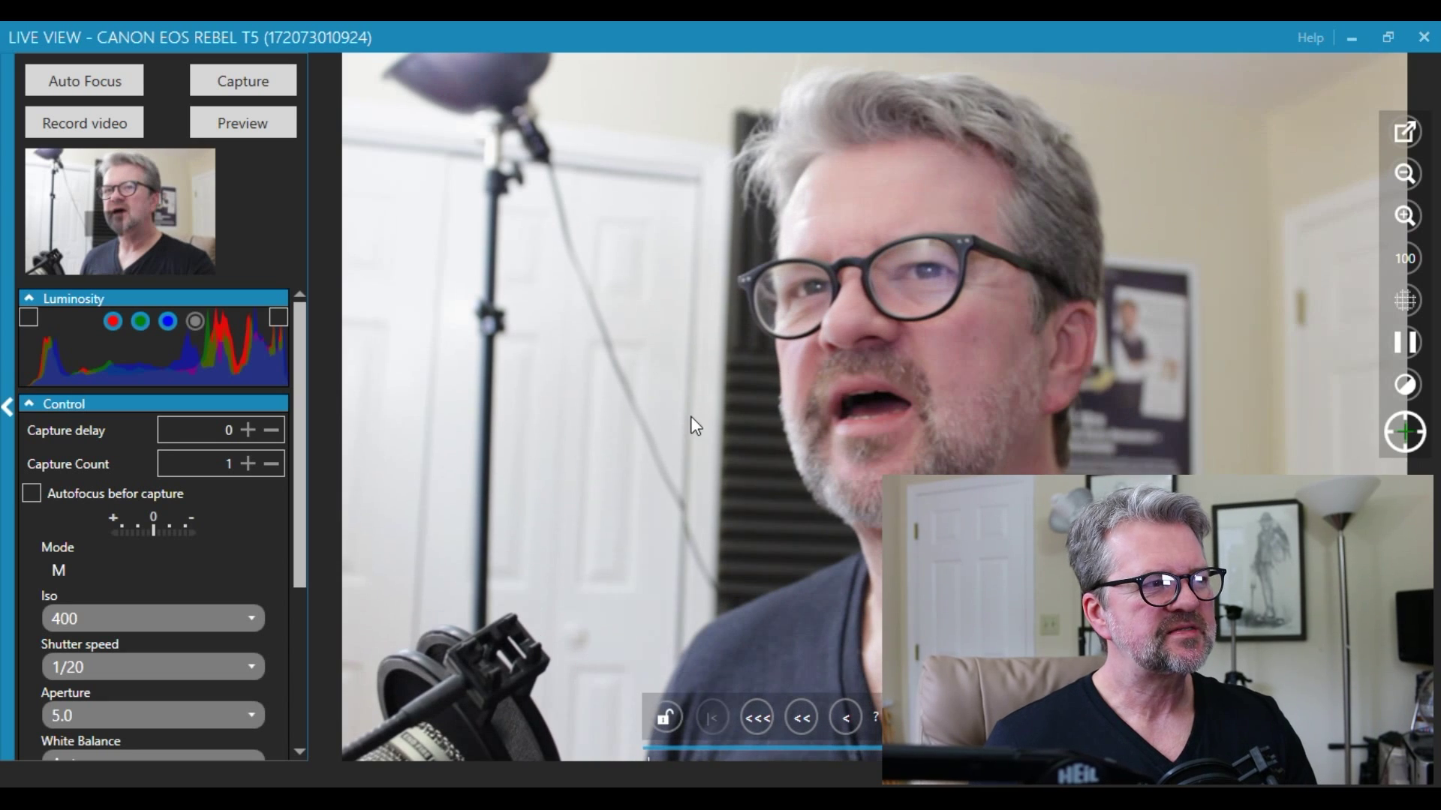
Collapse the Luminosity and Control sections and autofocus the camera on the live scene
{"action": "left_click", "coordinate": [30, 297]}
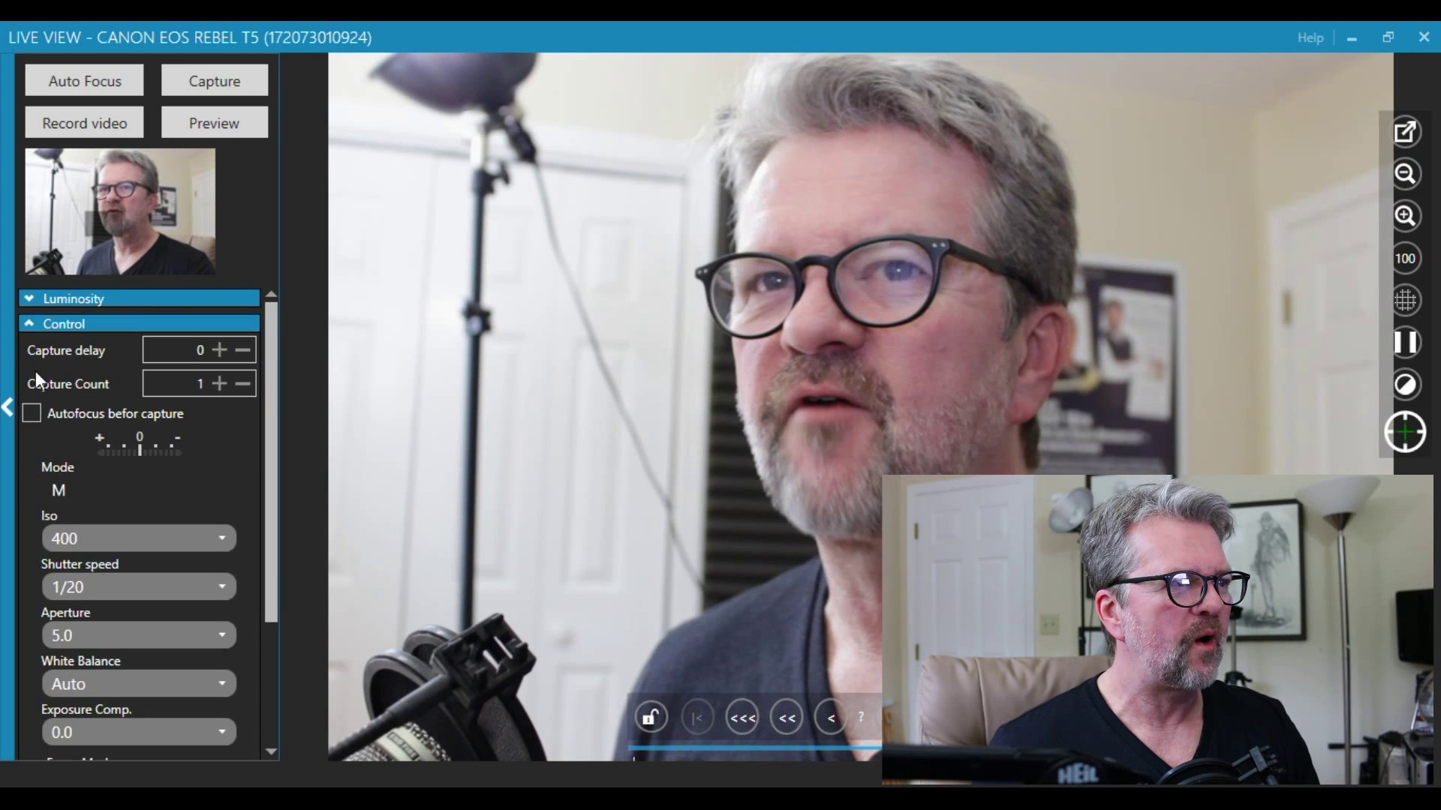
{"action": "left_click", "coordinate": [21, 325]}
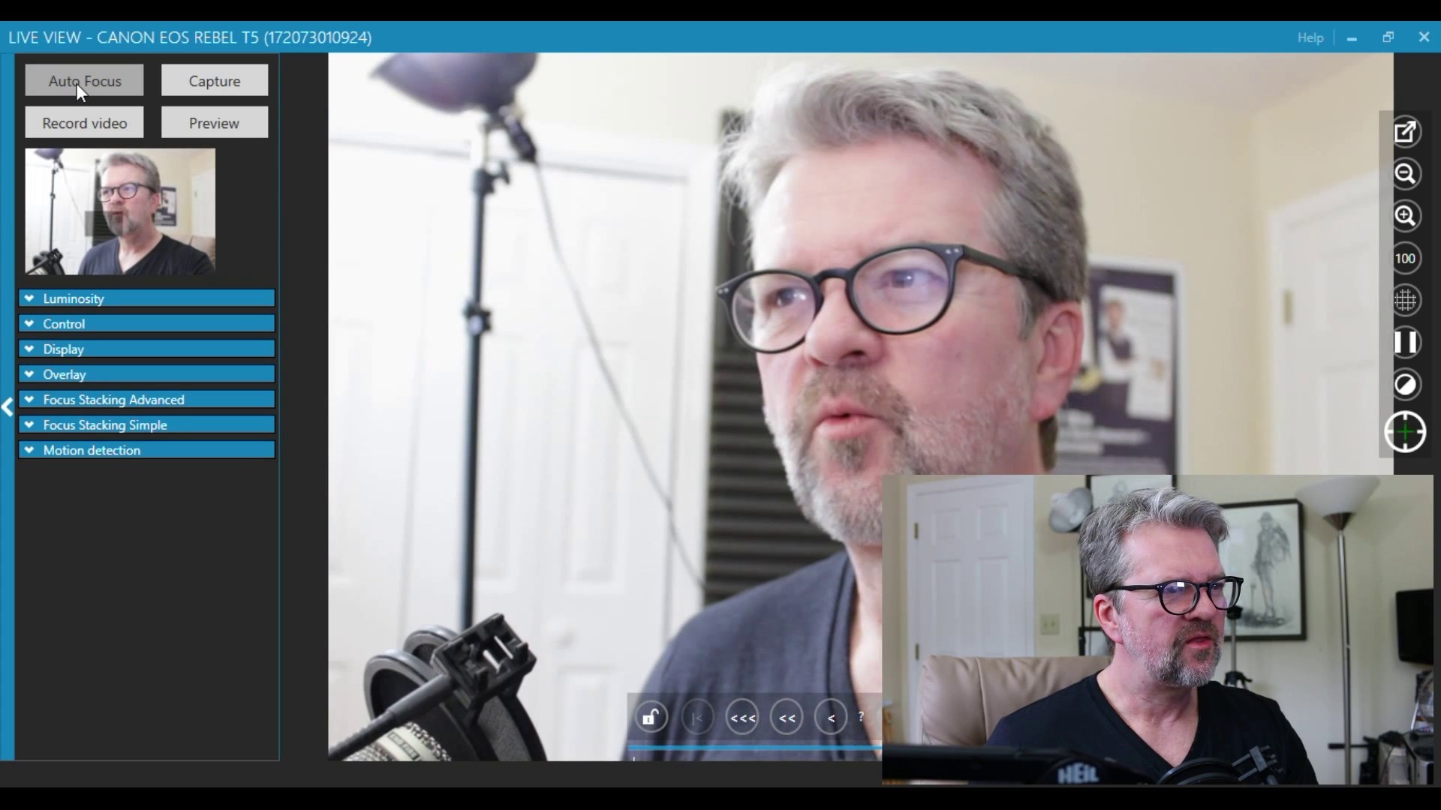
{"action": "left_click", "coordinate": [77, 84]}
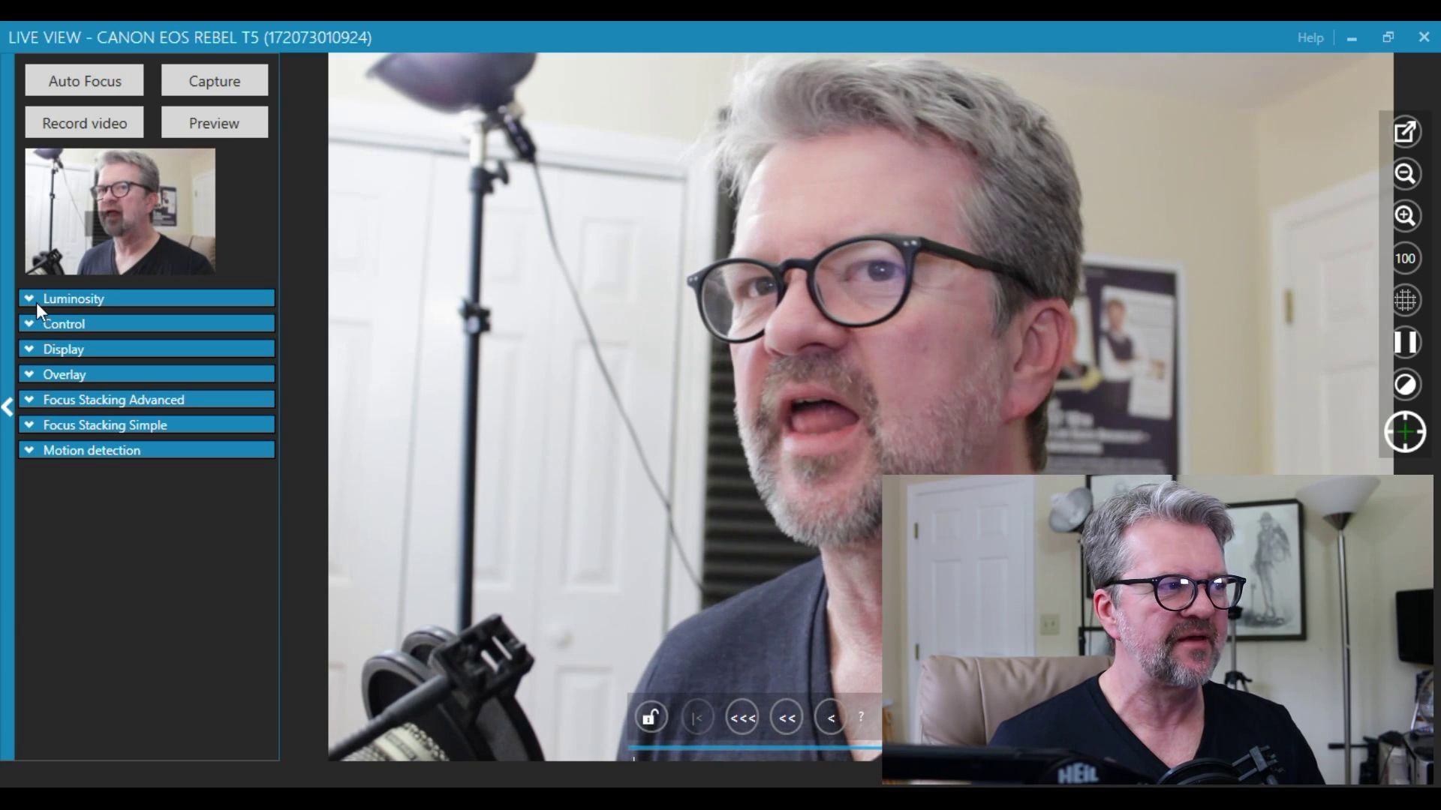
Briefly show the luminosity histogram, hide it again, and re-expand the Control settings
{"action": "left_click", "coordinate": [28, 299]}
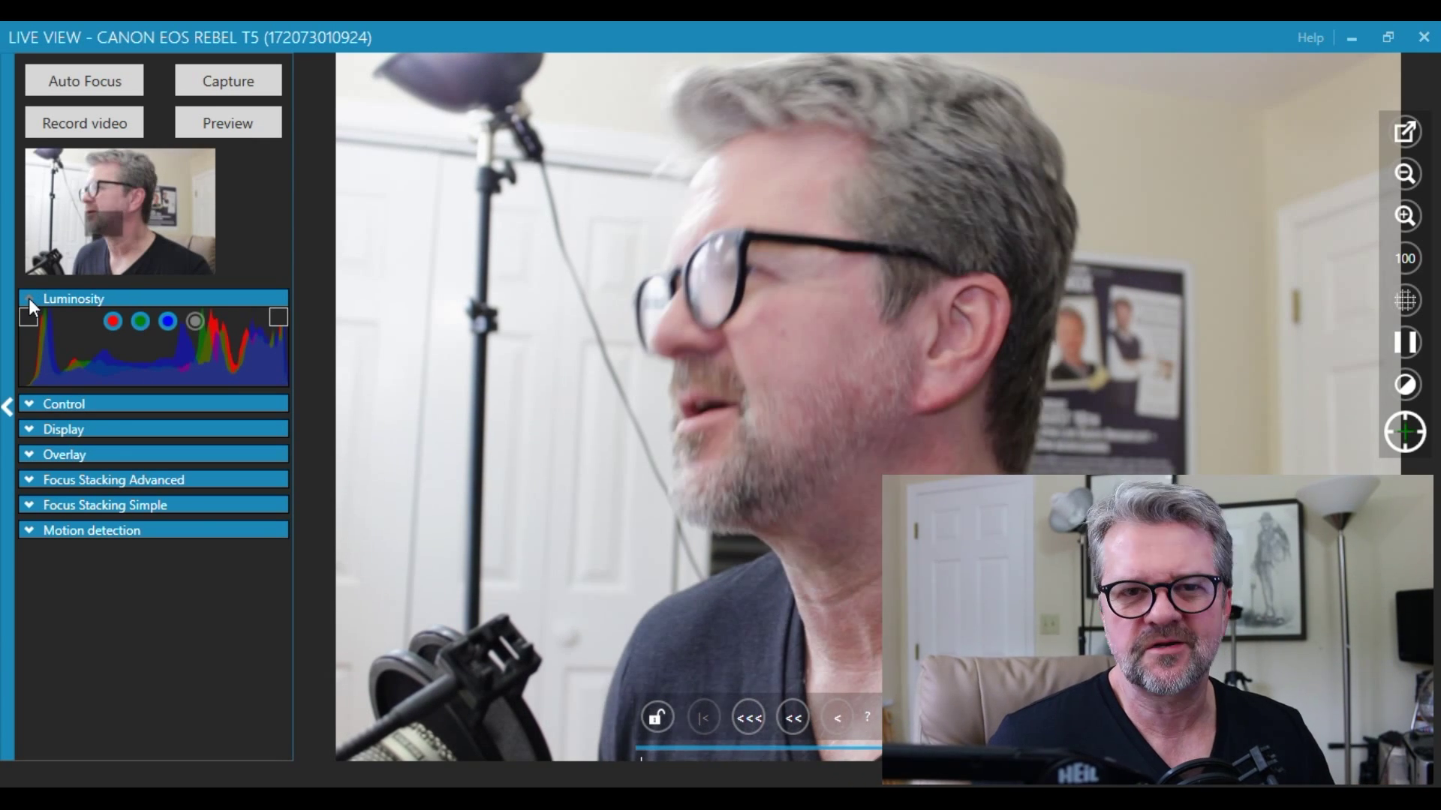
{"action": "left_click", "coordinate": [27, 300]}
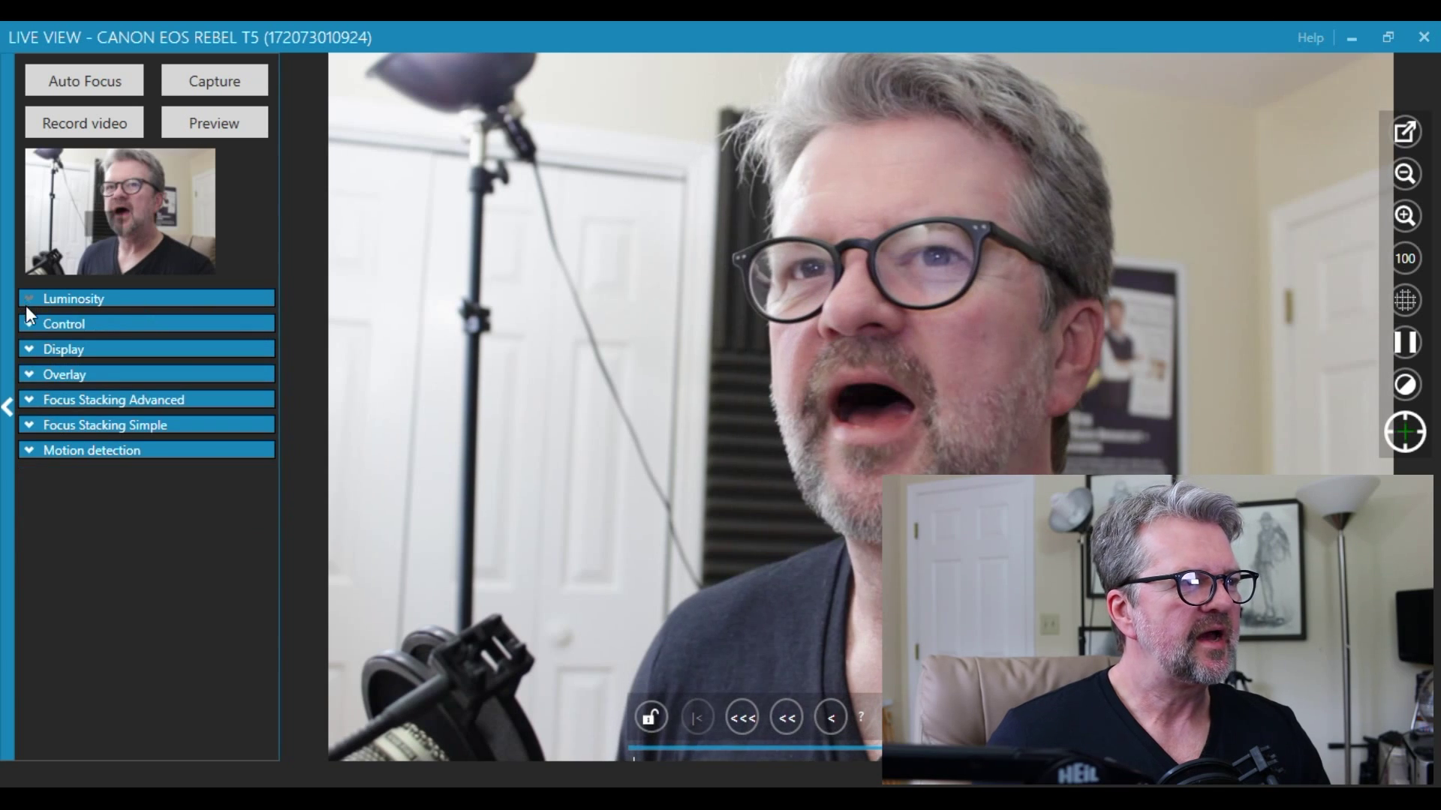
{"action": "left_click", "coordinate": [29, 322]}
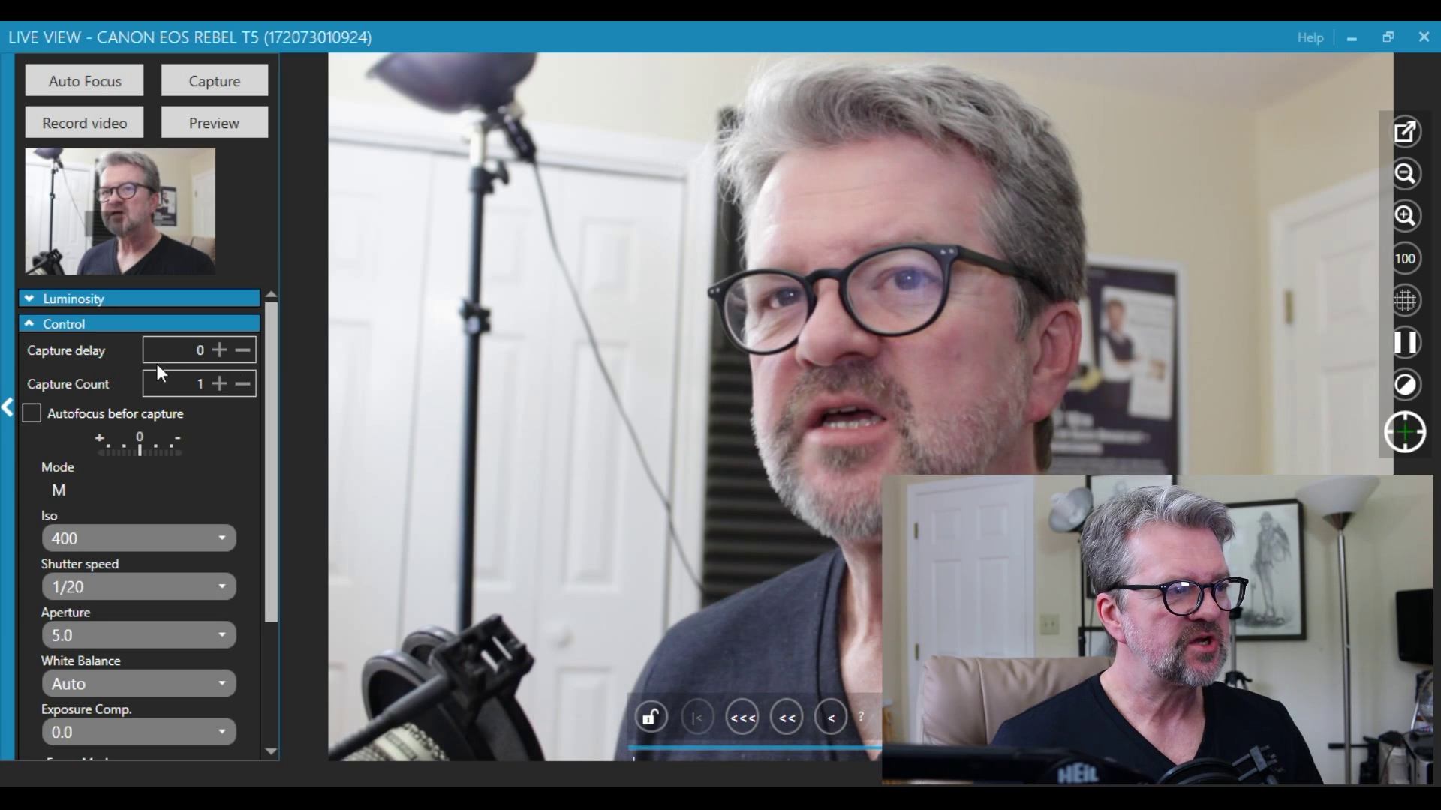
{"action": "left_click_drag", "start_coordinate": [272, 403], "coordinate": [274, 499]}
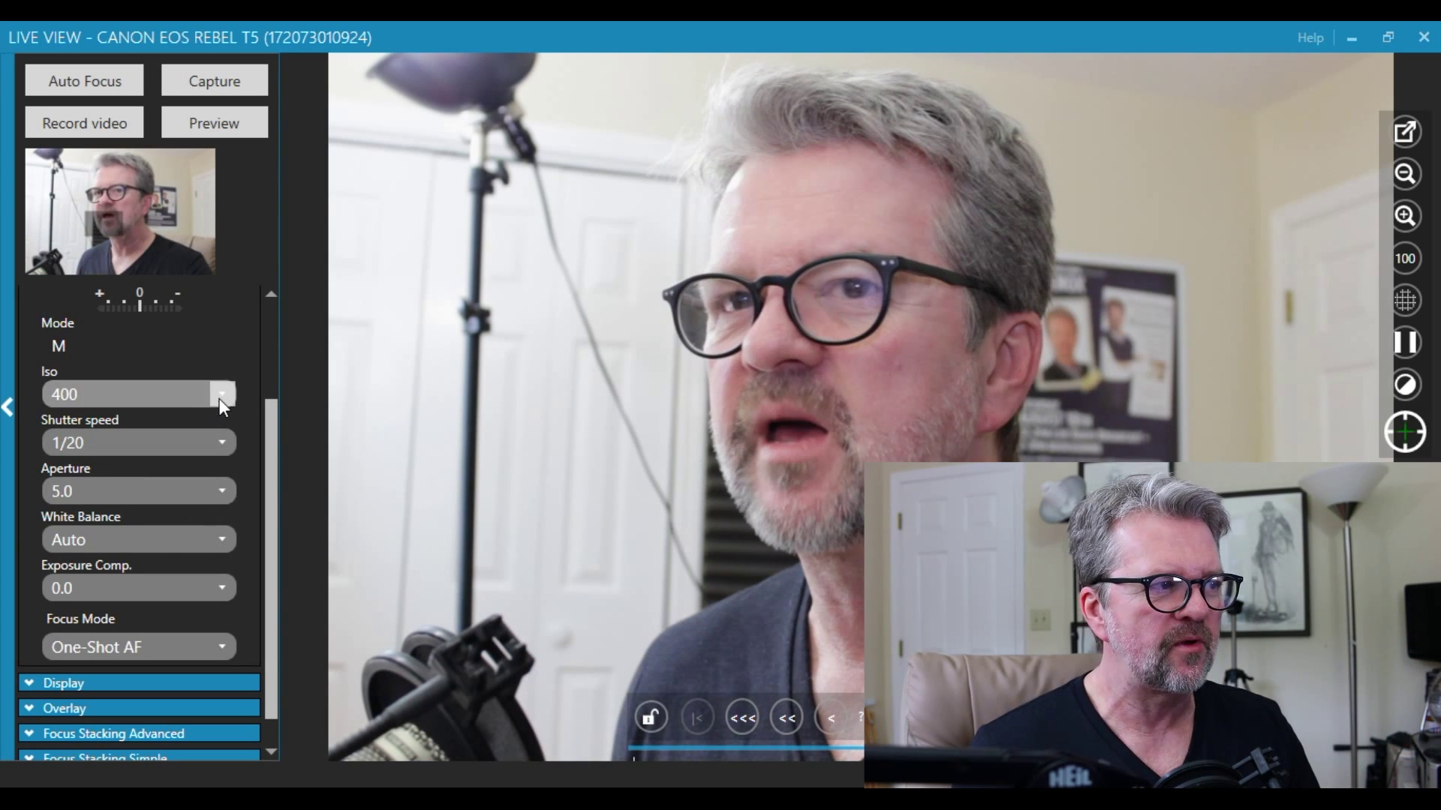
{"action": "left_click", "coordinate": [221, 396]}
{"action": "left_click", "coordinate": [137, 546]}
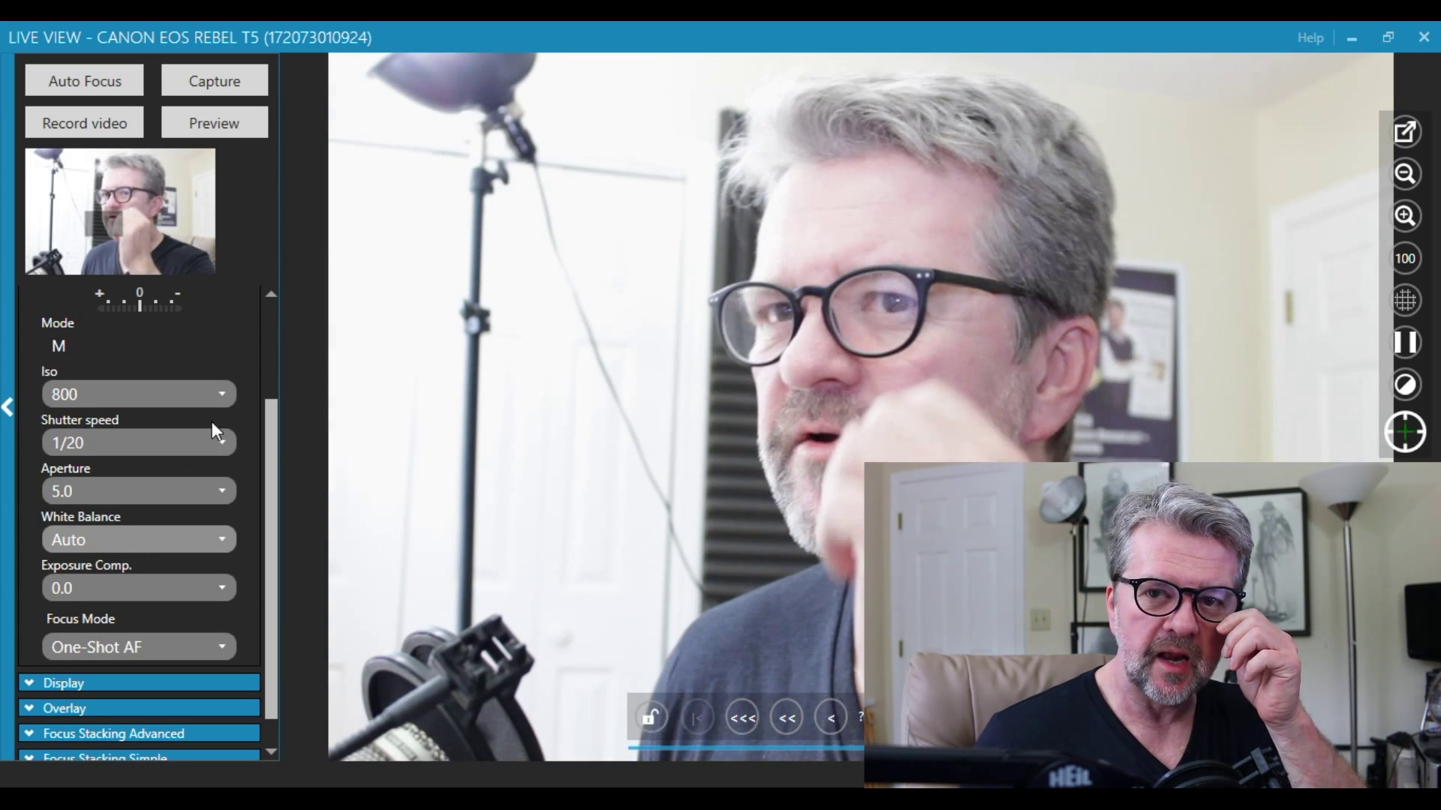
{"action": "left_click", "coordinate": [223, 394]}
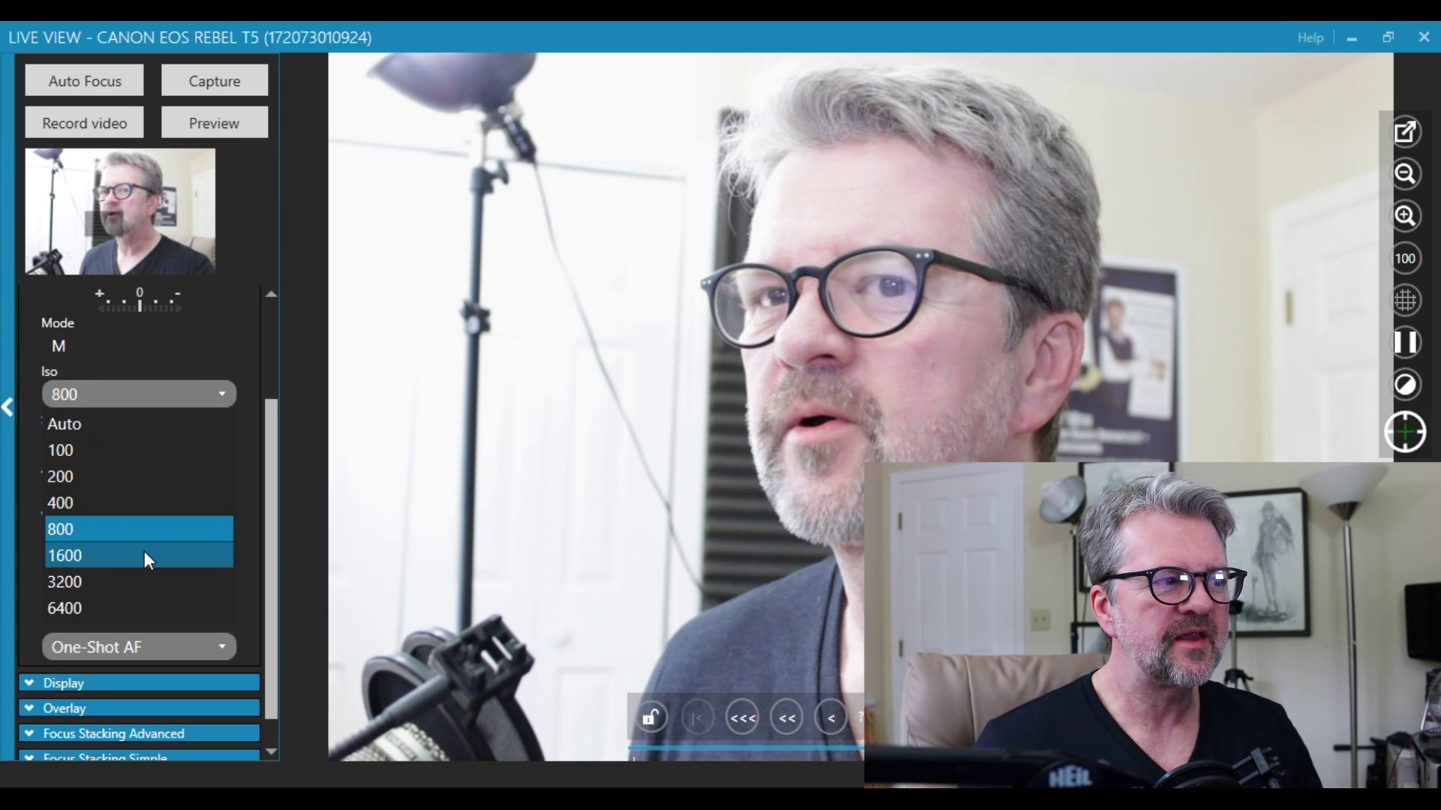
{"action": "left_click", "coordinate": [145, 551]}
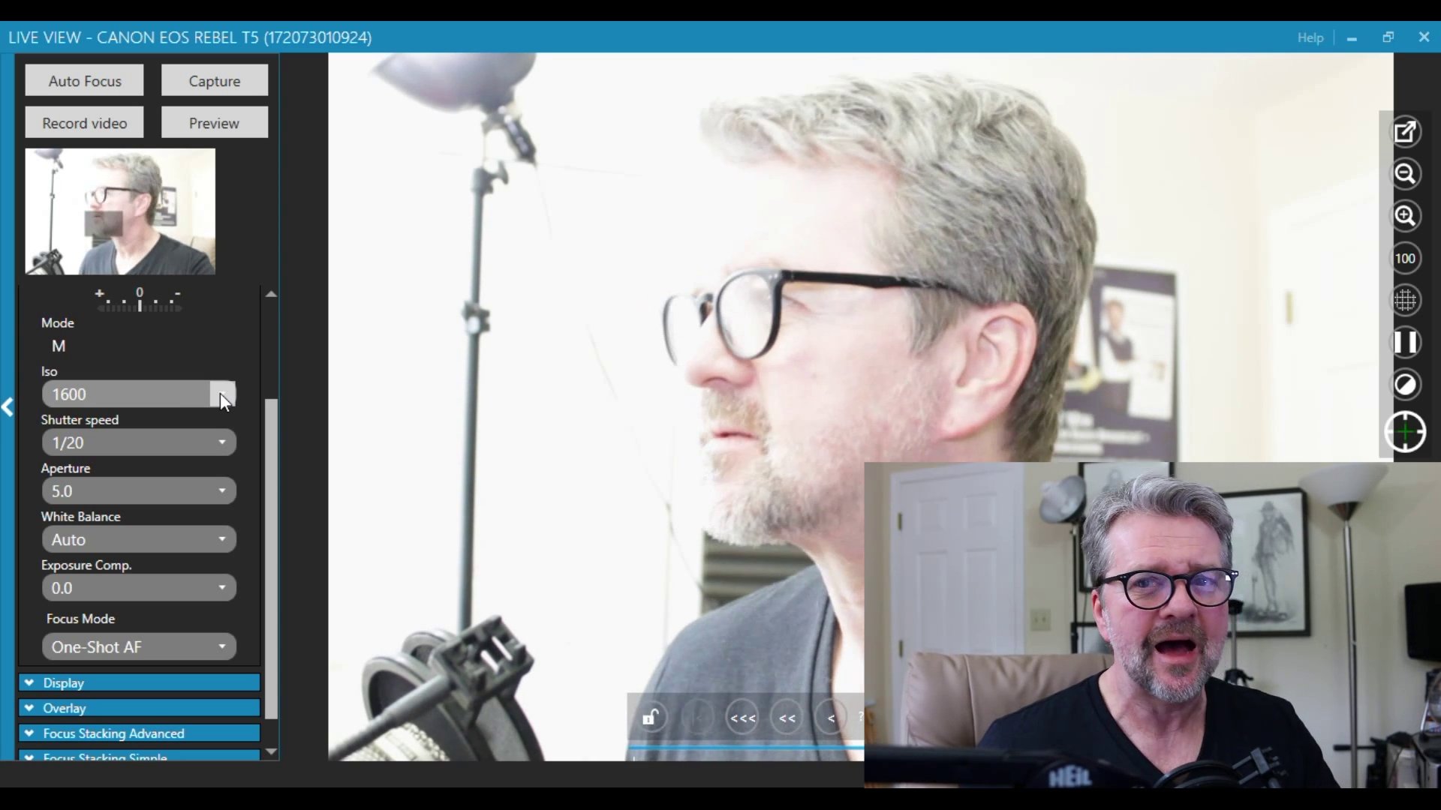
{"action": "left_click", "coordinate": [221, 395]}
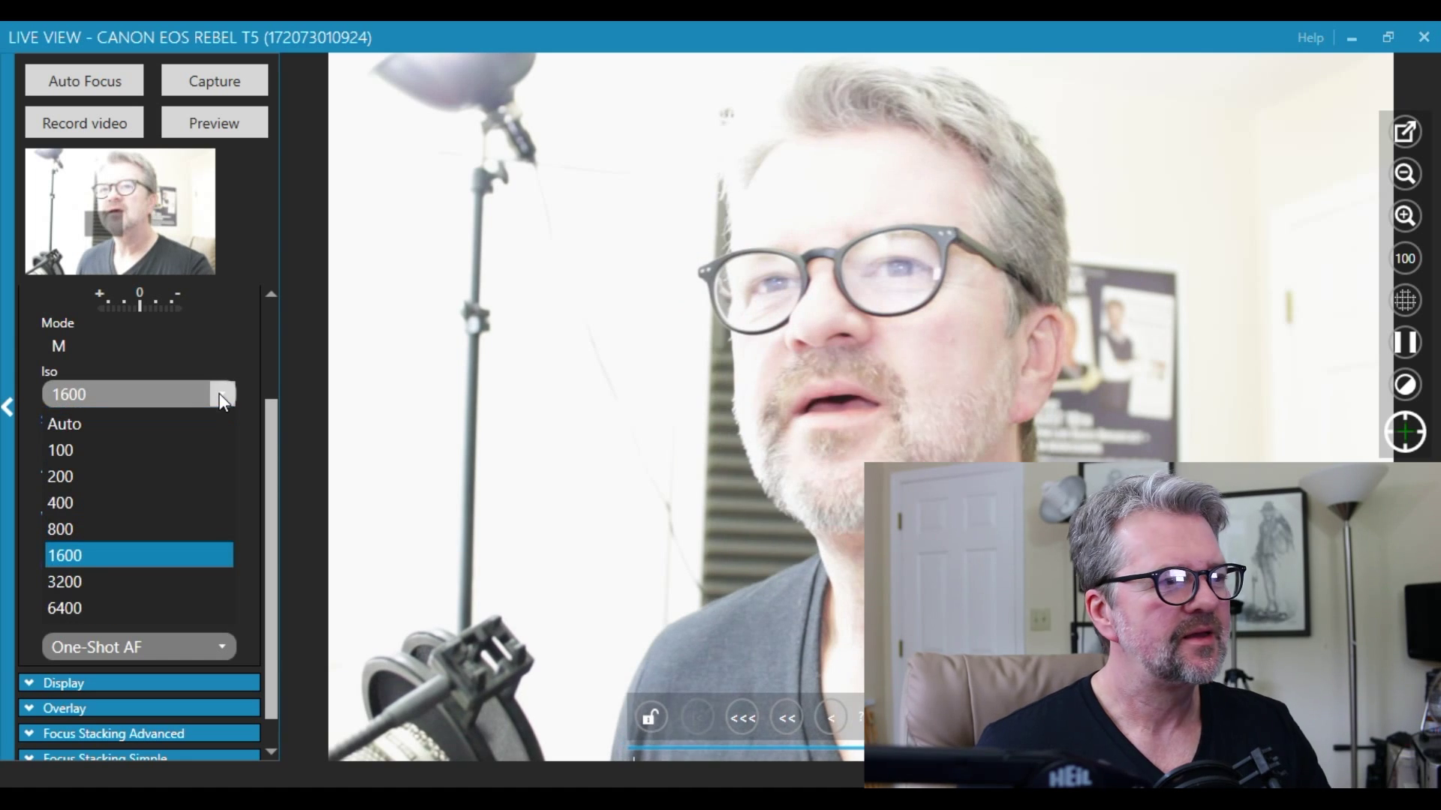
{"action": "left_click", "coordinate": [146, 428]}
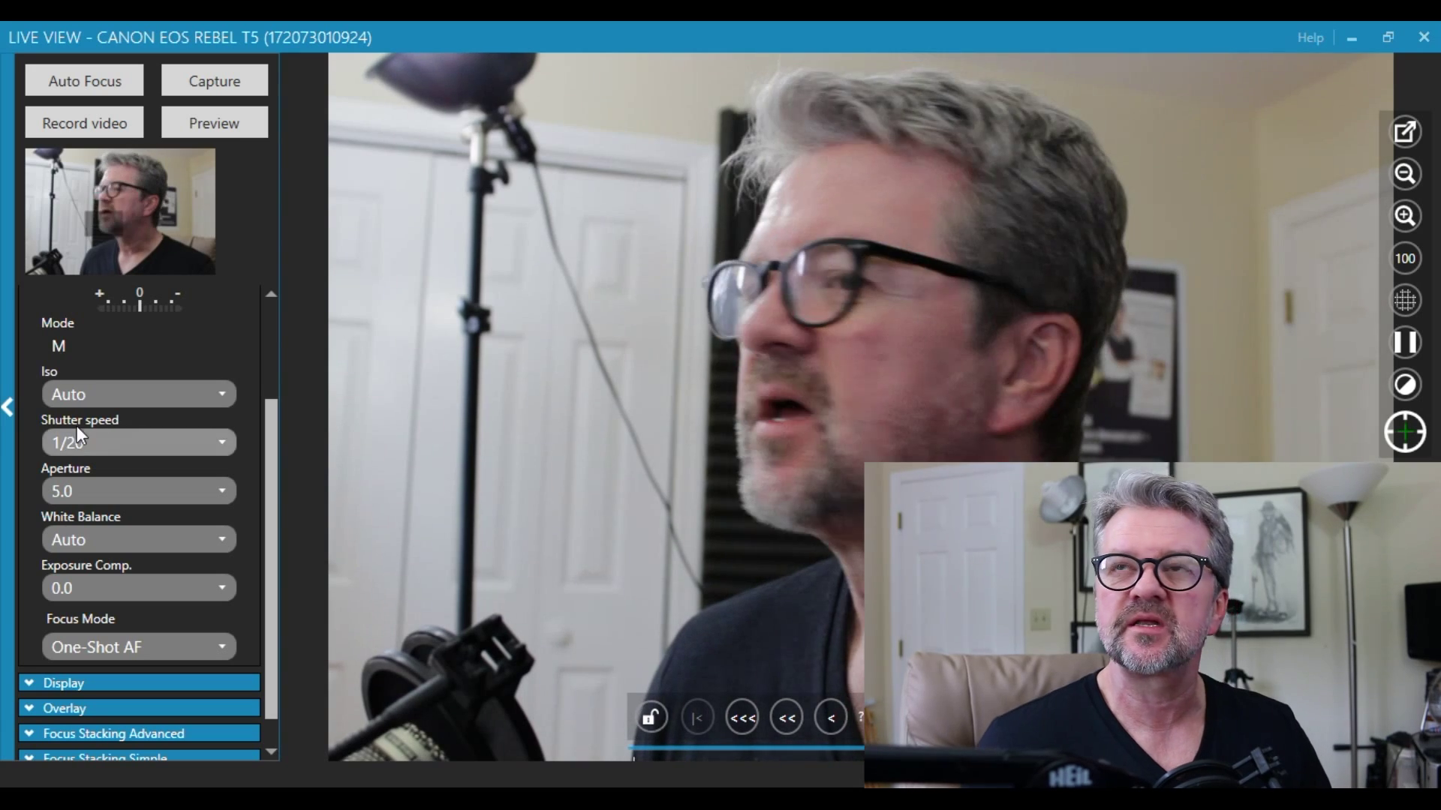
{"action": "left_click", "coordinate": [222, 389]}
{"action": "left_click", "coordinate": [182, 501]}
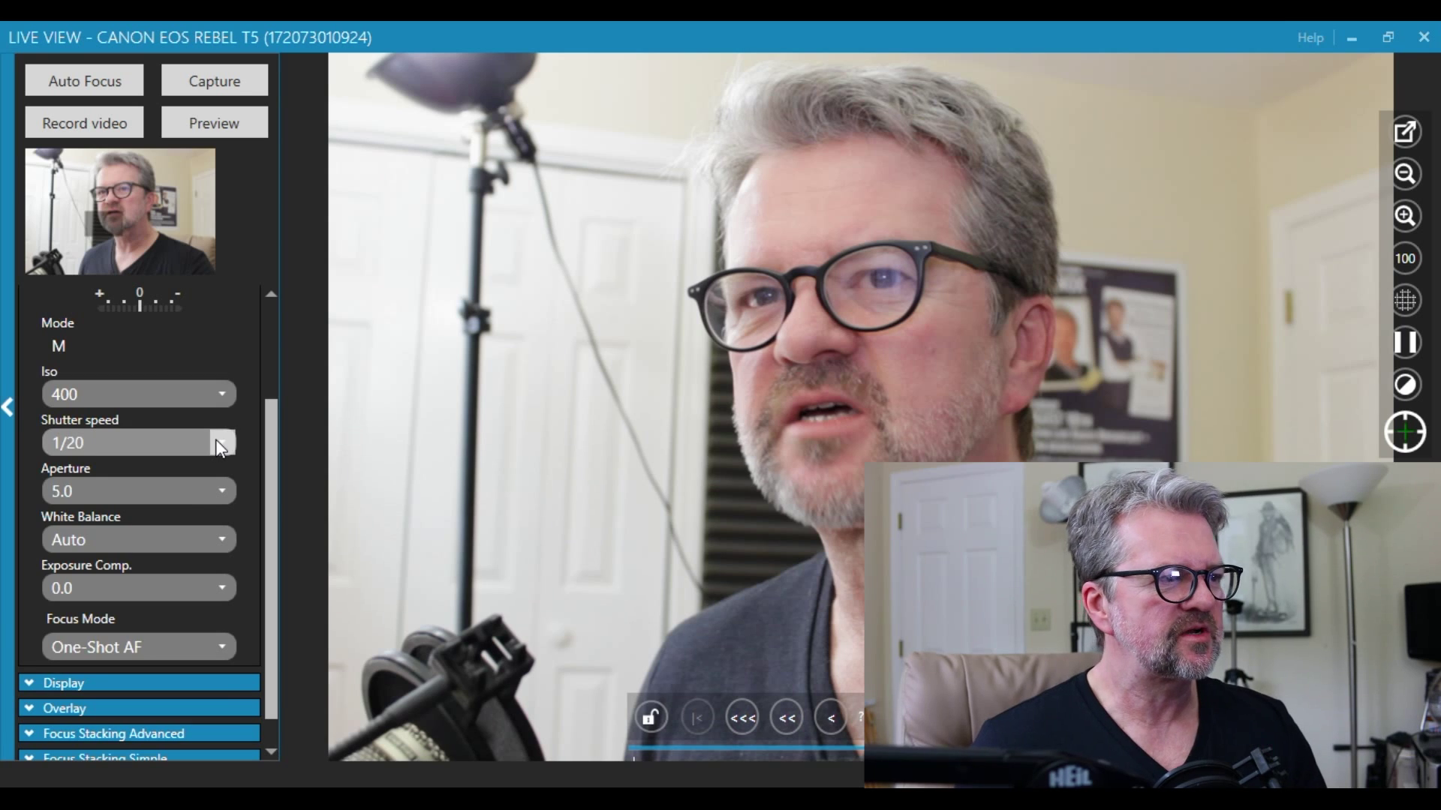
Try shutter speed 1/30, then set it back to 1/20
{"action": "left_click", "coordinate": [216, 440]}
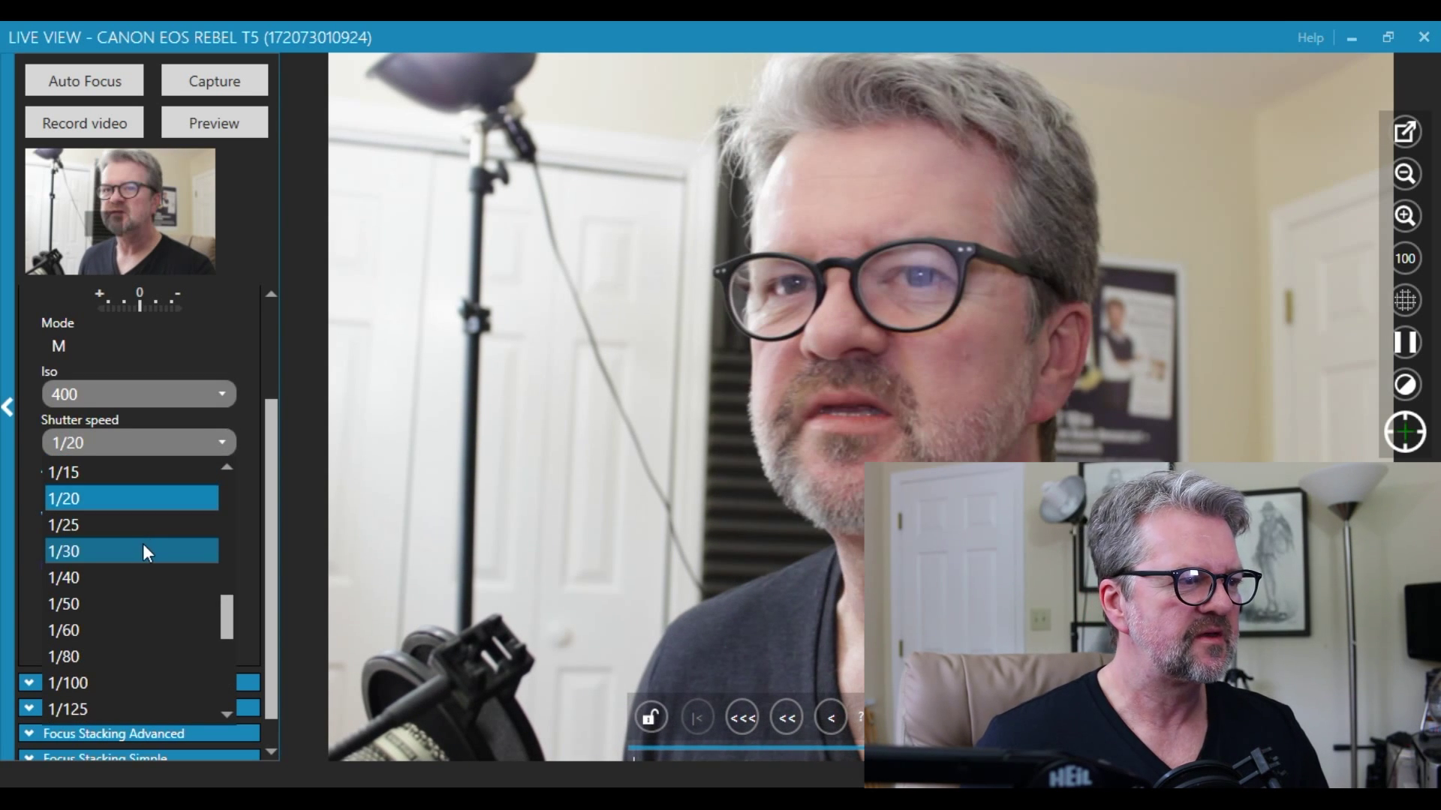
{"action": "left_click", "coordinate": [142, 543]}
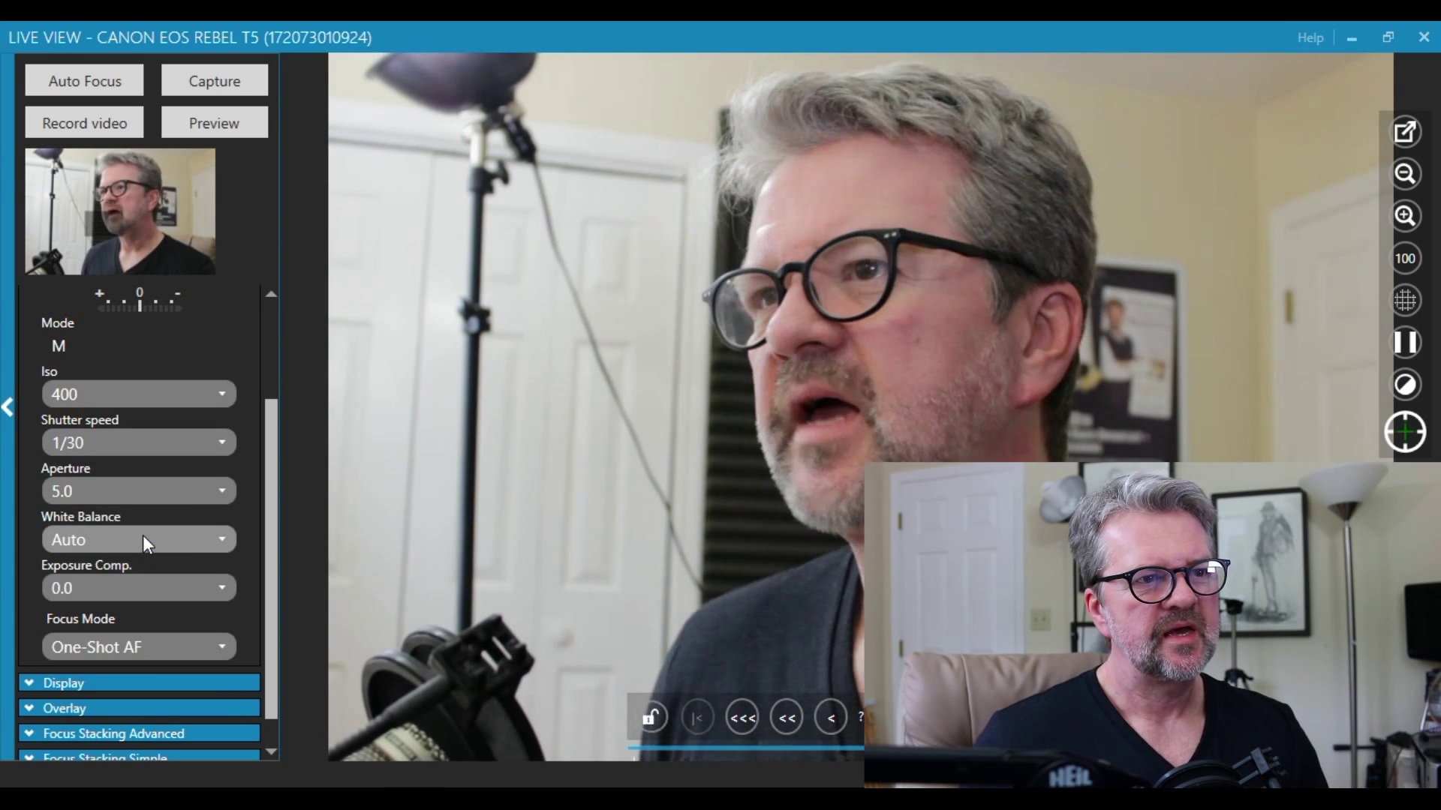
{"action": "left_click", "coordinate": [218, 446]}
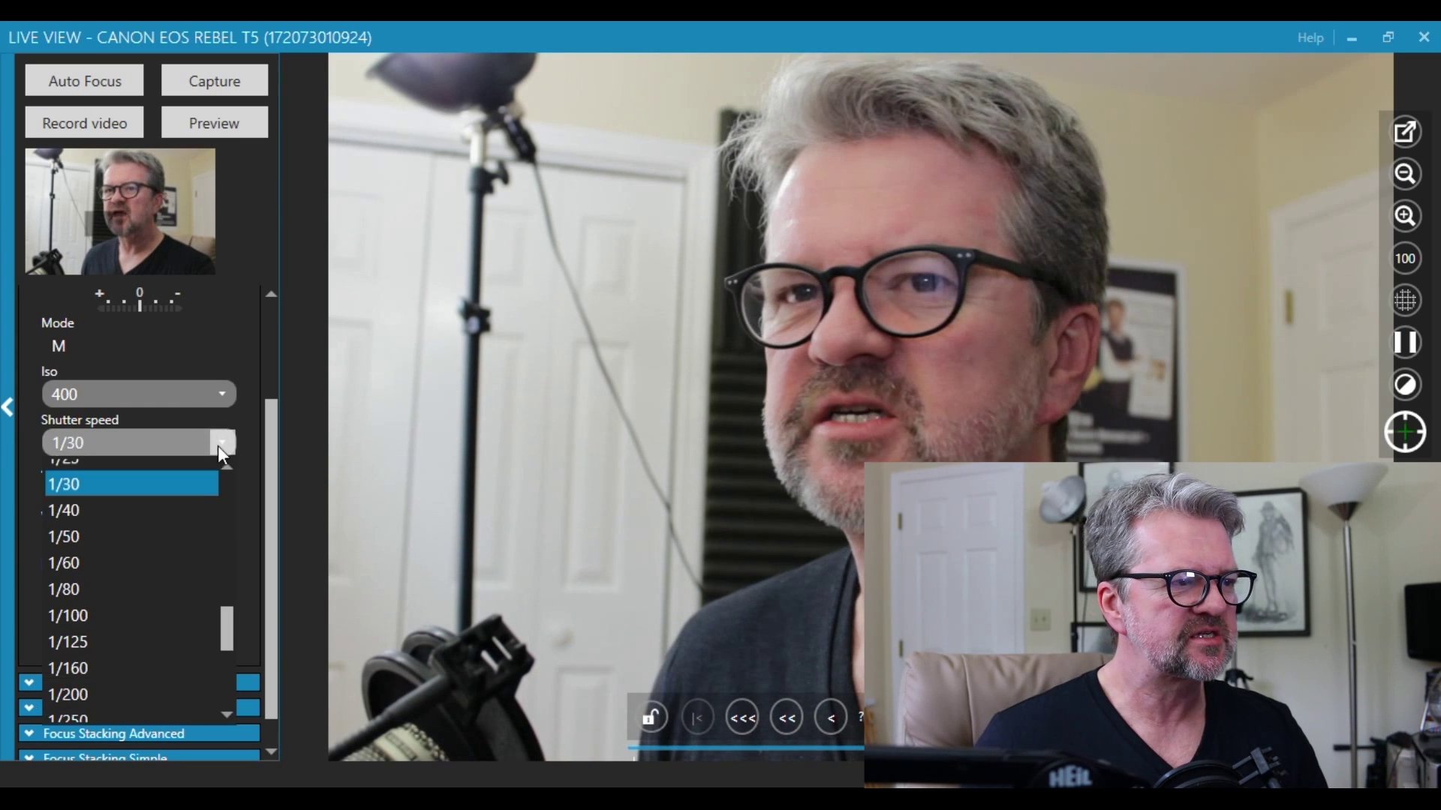
{"action": "scroll", "coordinate": [204, 466], "scroll_direction": "up", "scroll_amount": 2}
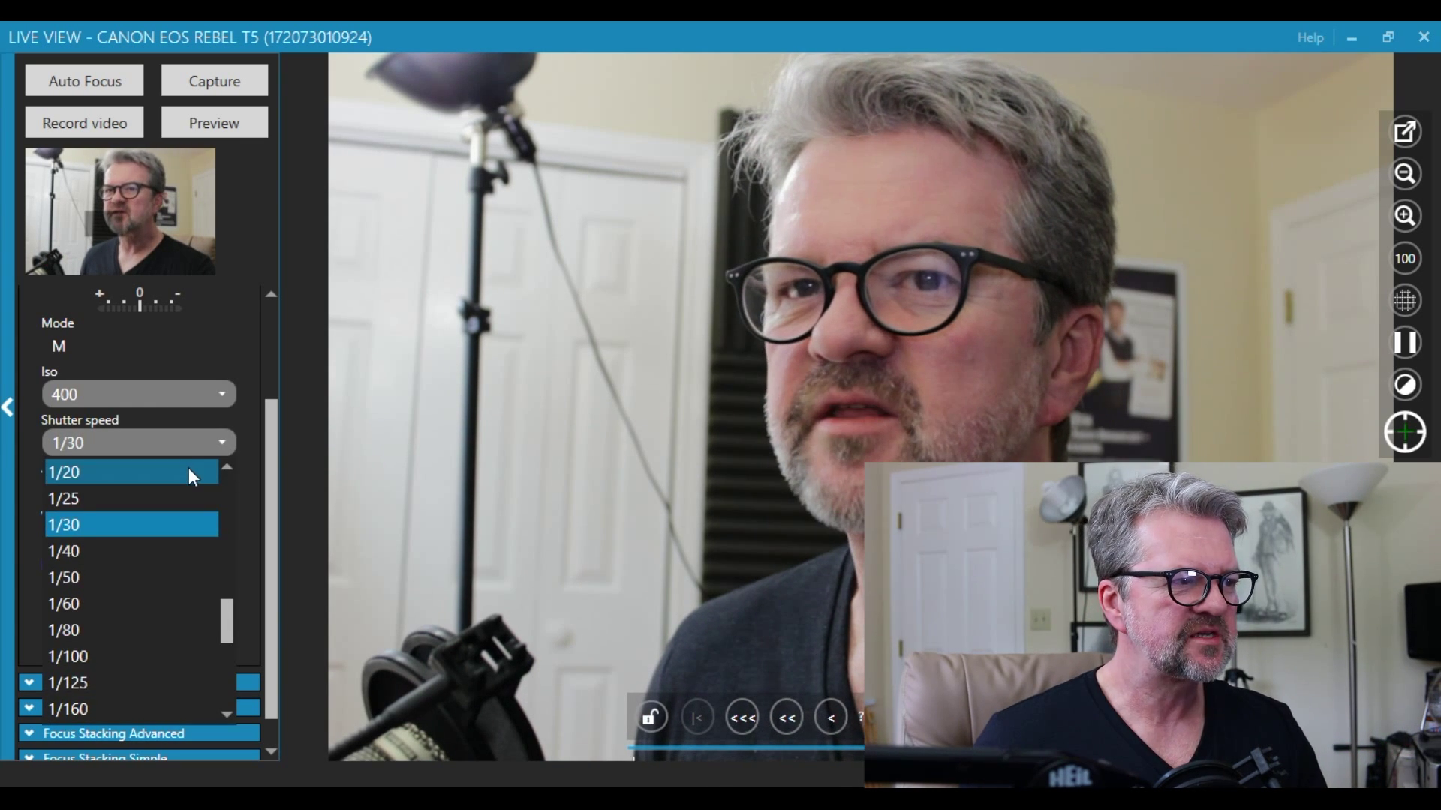
{"action": "left_click", "coordinate": [193, 474]}
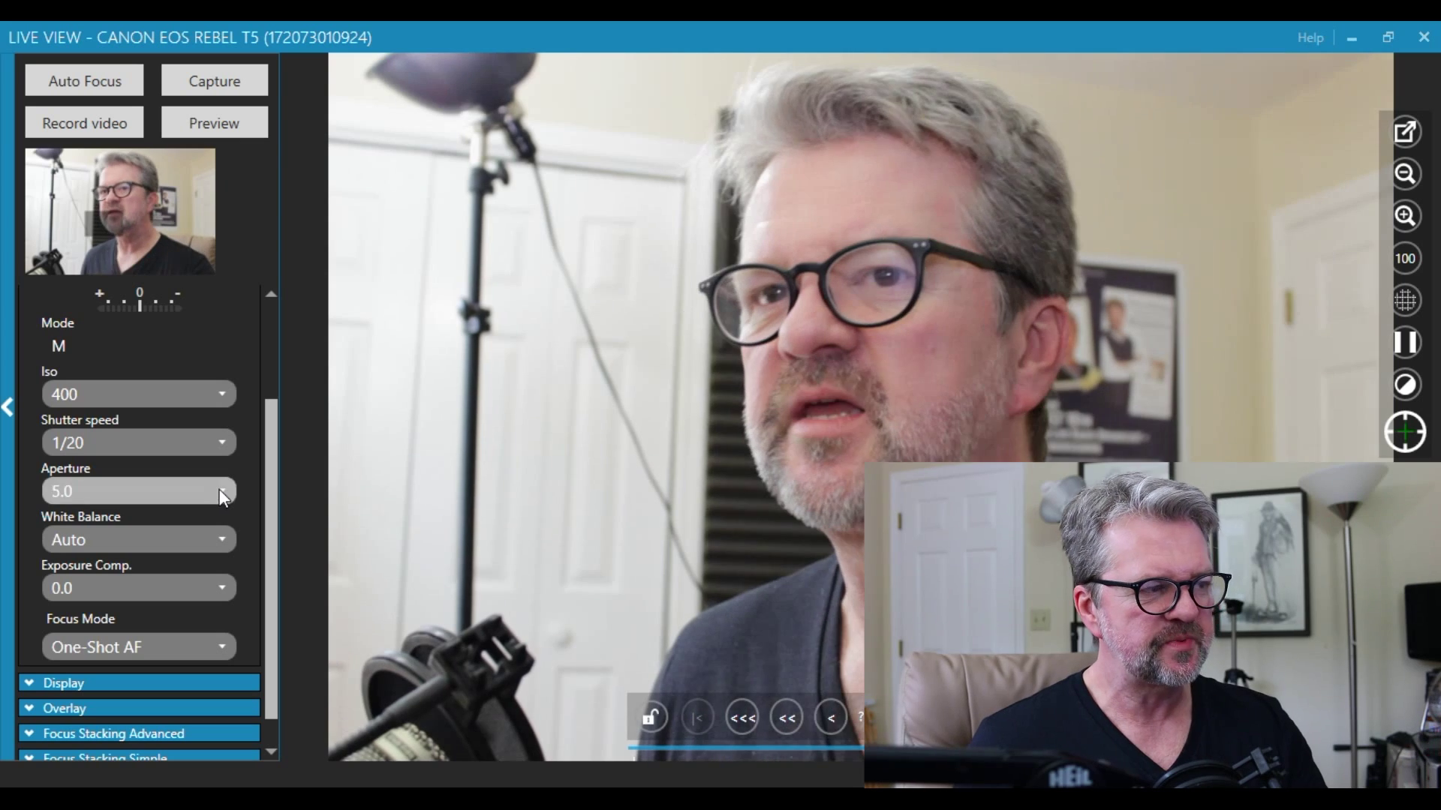
Open the aperture to f/4.0, leaving white balance on Auto
{"action": "left_click", "coordinate": [223, 496]}
{"action": "scroll", "coordinate": [180, 557], "scroll_direction": "up", "scroll_amount": 2}
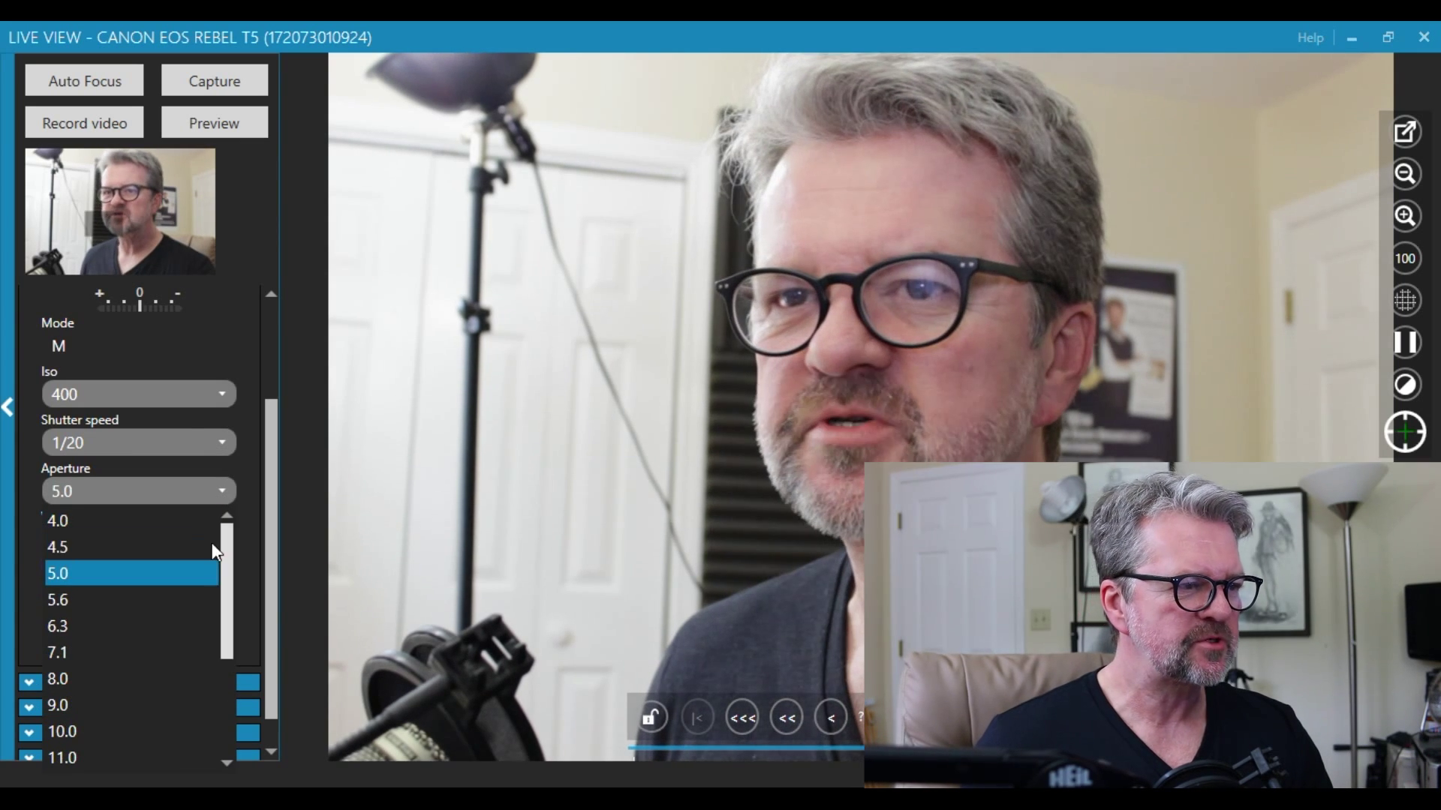
{"action": "left_click", "coordinate": [168, 526]}
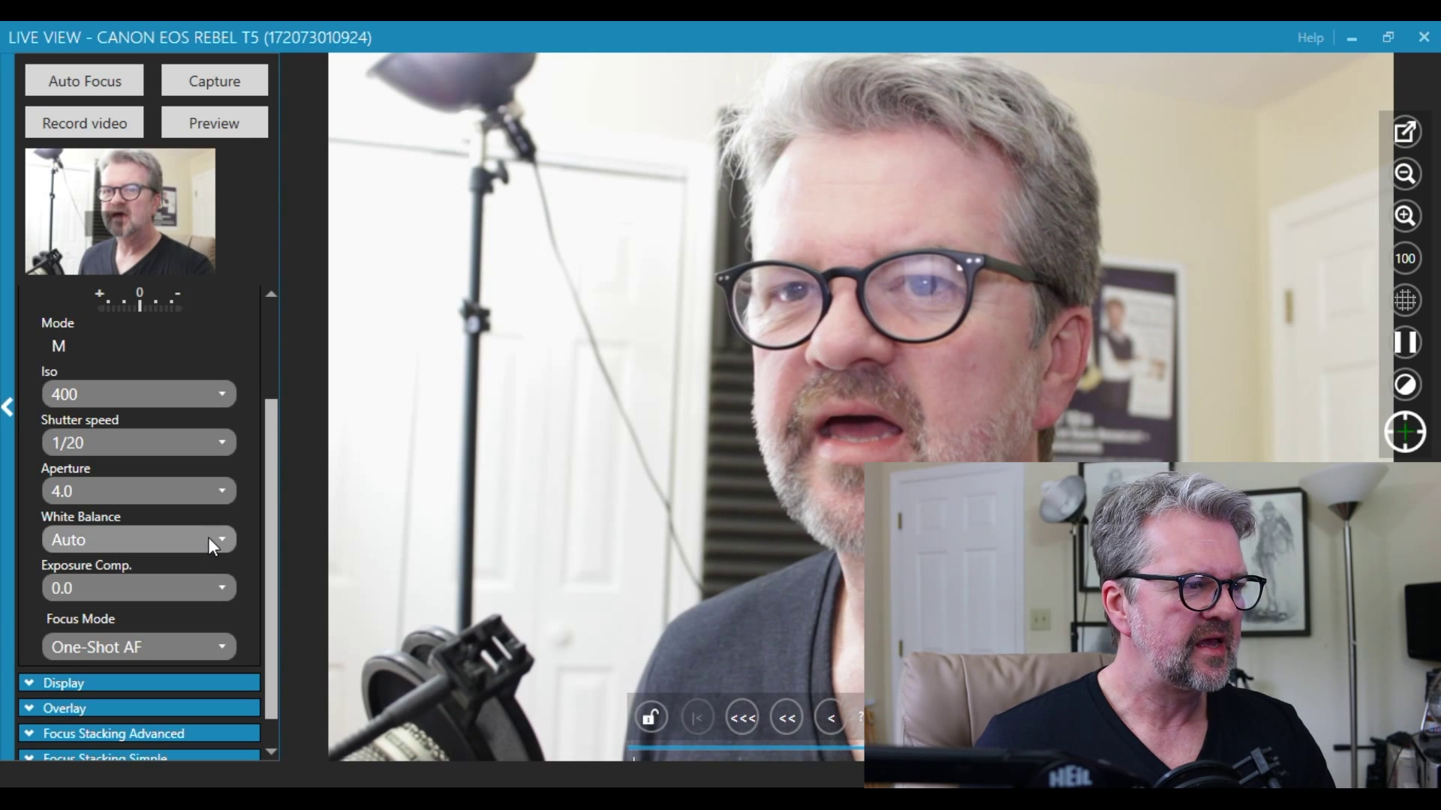
{"action": "left_click", "coordinate": [208, 536]}
{"action": "left_click", "coordinate": [227, 496]}
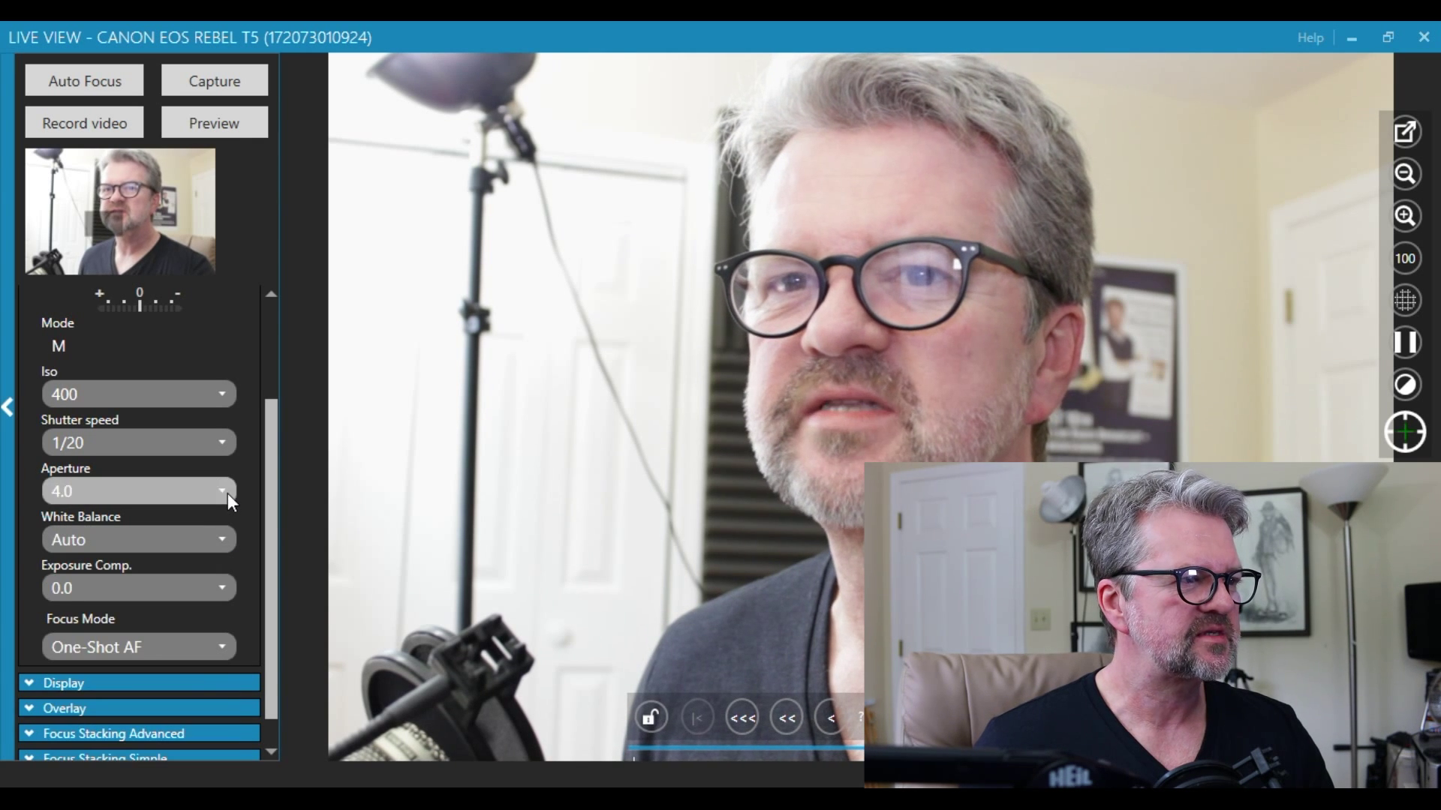
Stop the aperture down to f/6.3, keep Auto white balance, and collapse Control
{"action": "left_click", "coordinate": [227, 493]}
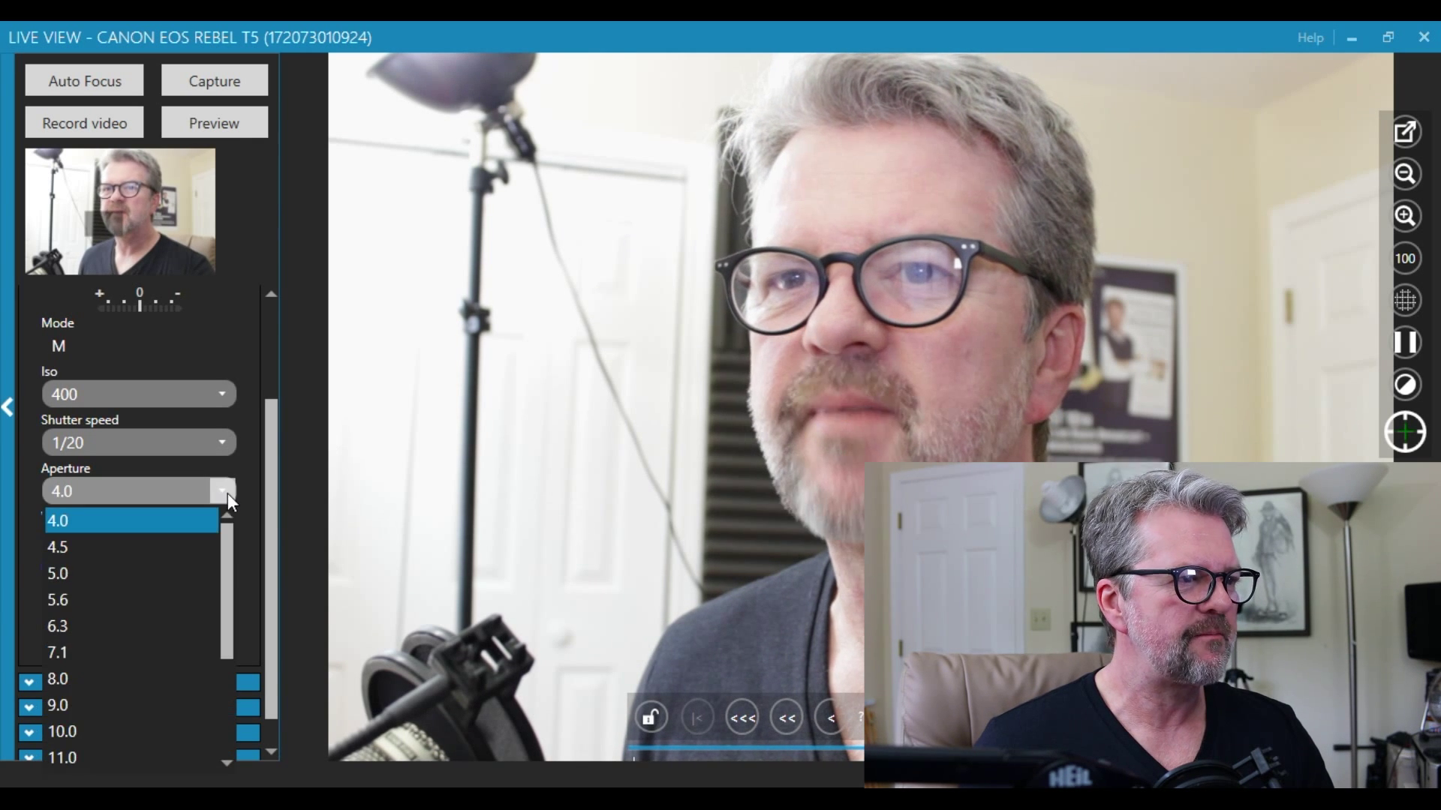
{"action": "left_click", "coordinate": [157, 626]}
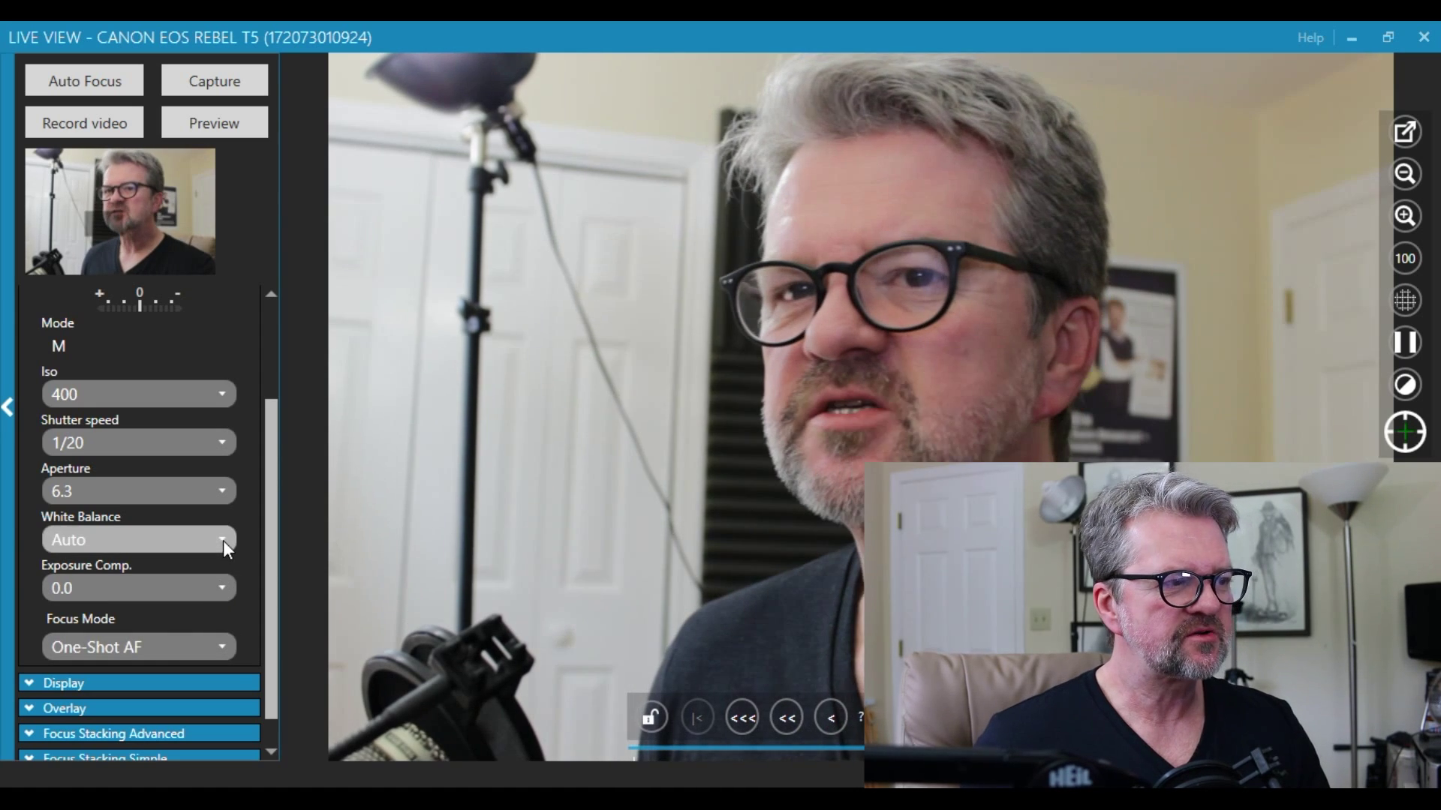
{"action": "left_click", "coordinate": [223, 540]}
{"action": "left_click", "coordinate": [223, 541]}
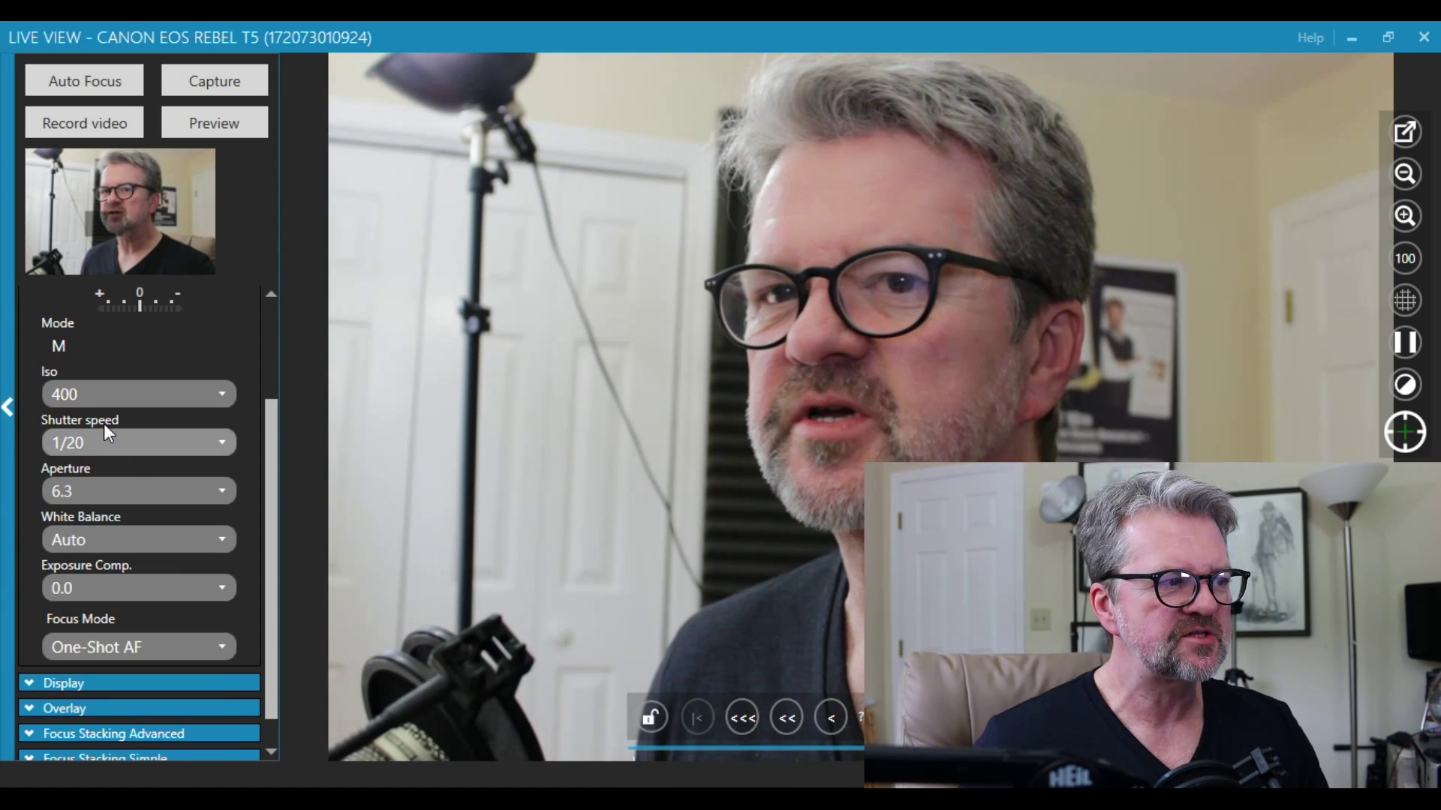
{"action": "scroll", "coordinate": [264, 348], "scroll_direction": "up", "scroll_amount": 3}
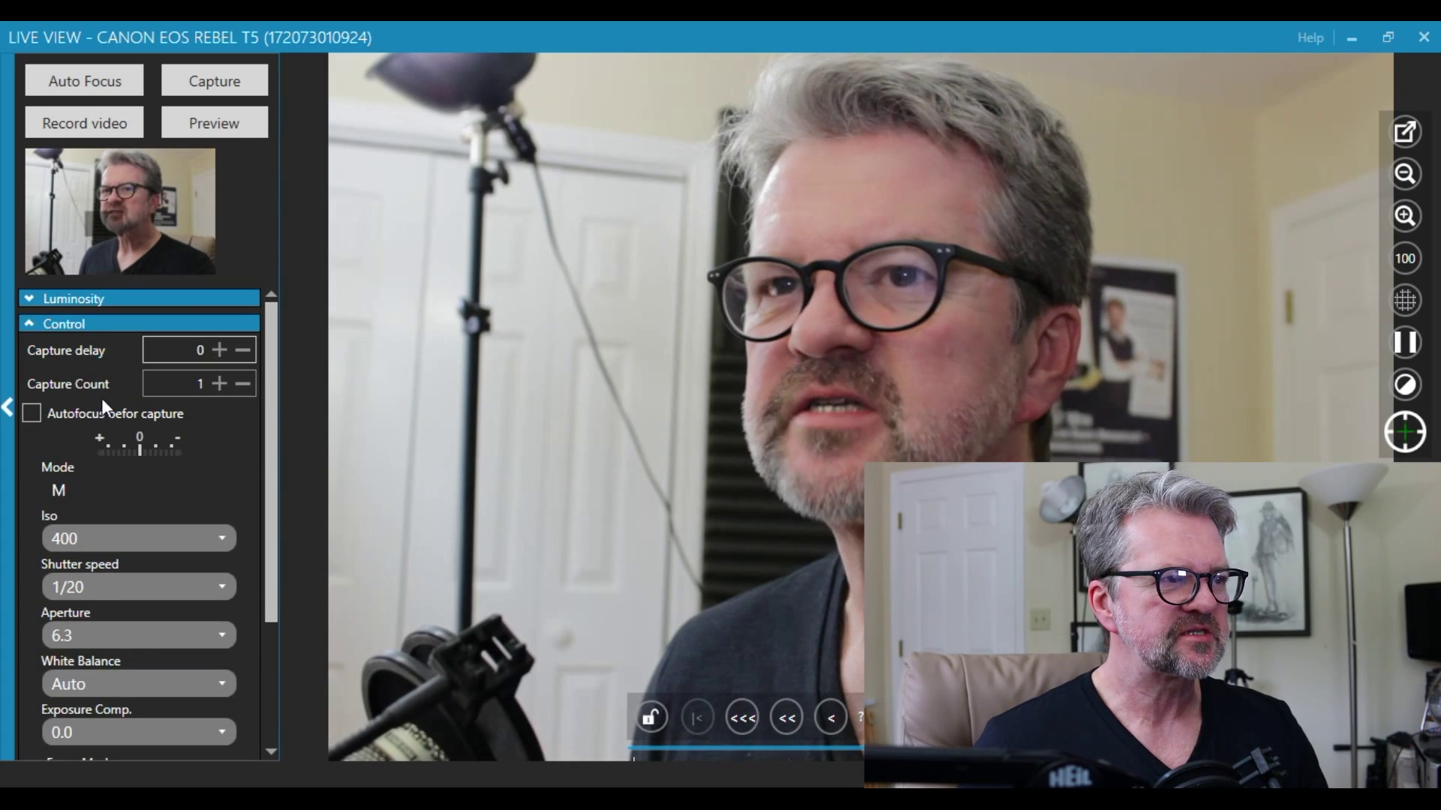
{"action": "left_click", "coordinate": [32, 324]}
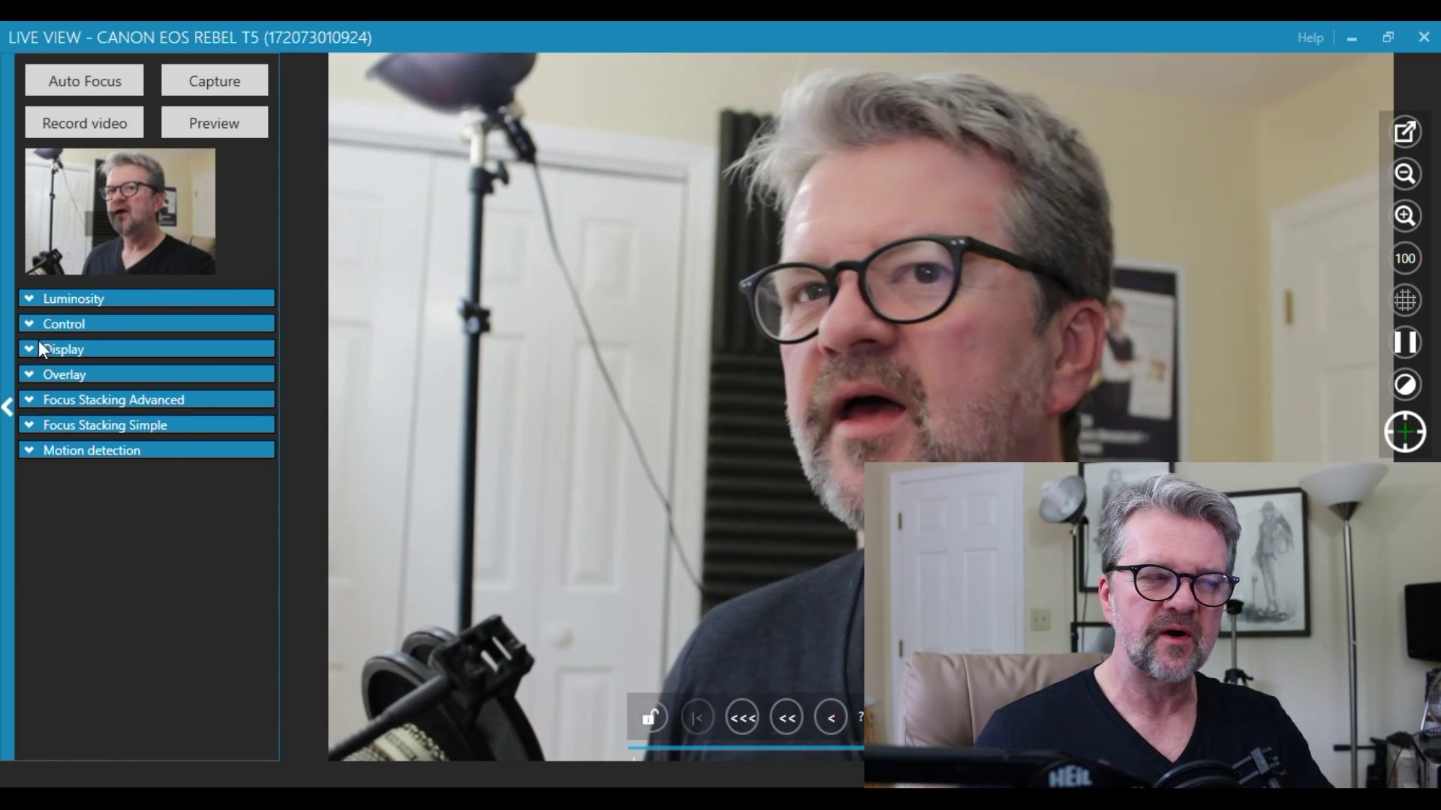
Expand Display options, tick B&W for a black-and-white preview, then untick Invert for normal colours
{"action": "left_click", "coordinate": [30, 349]}
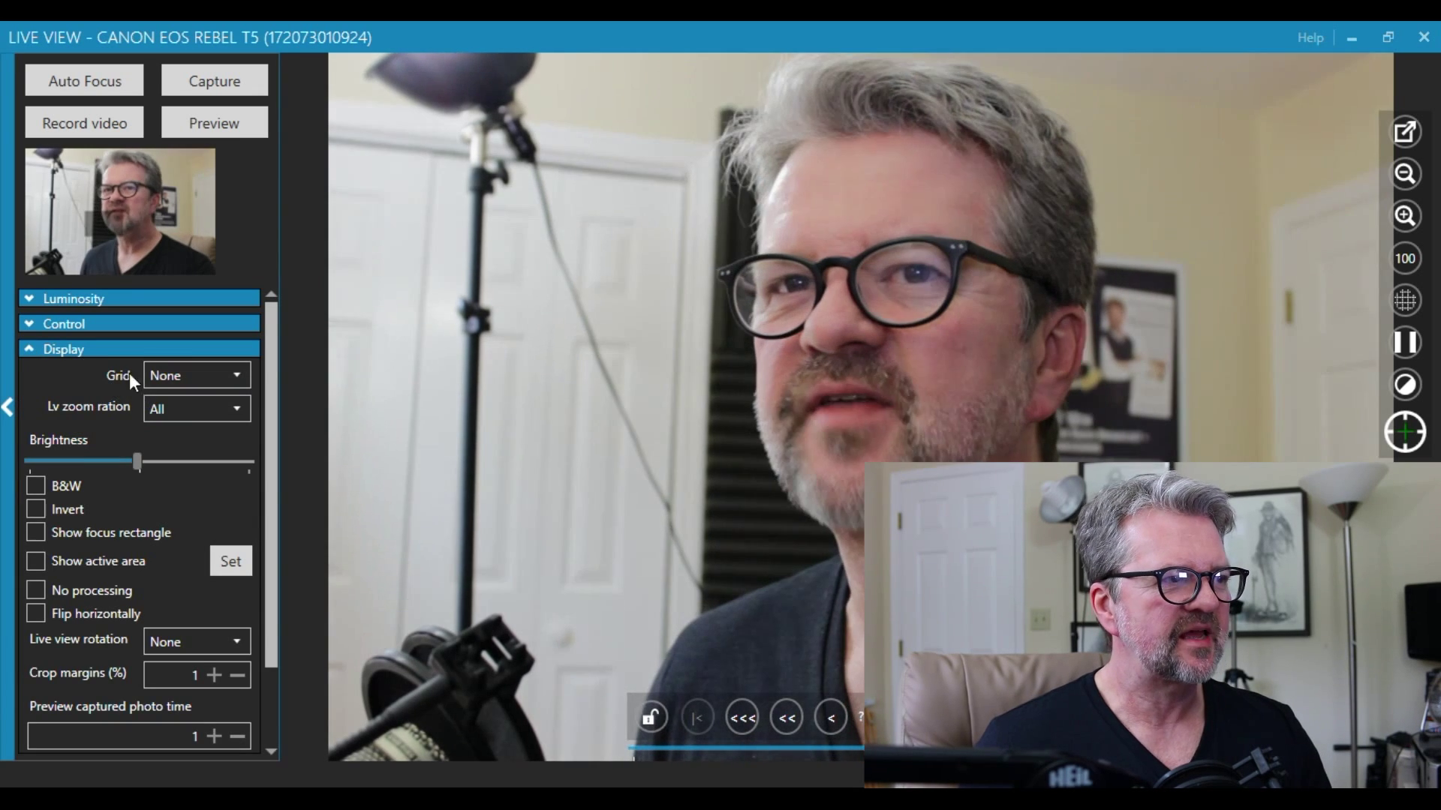
{"action": "left_click", "coordinate": [43, 485]}
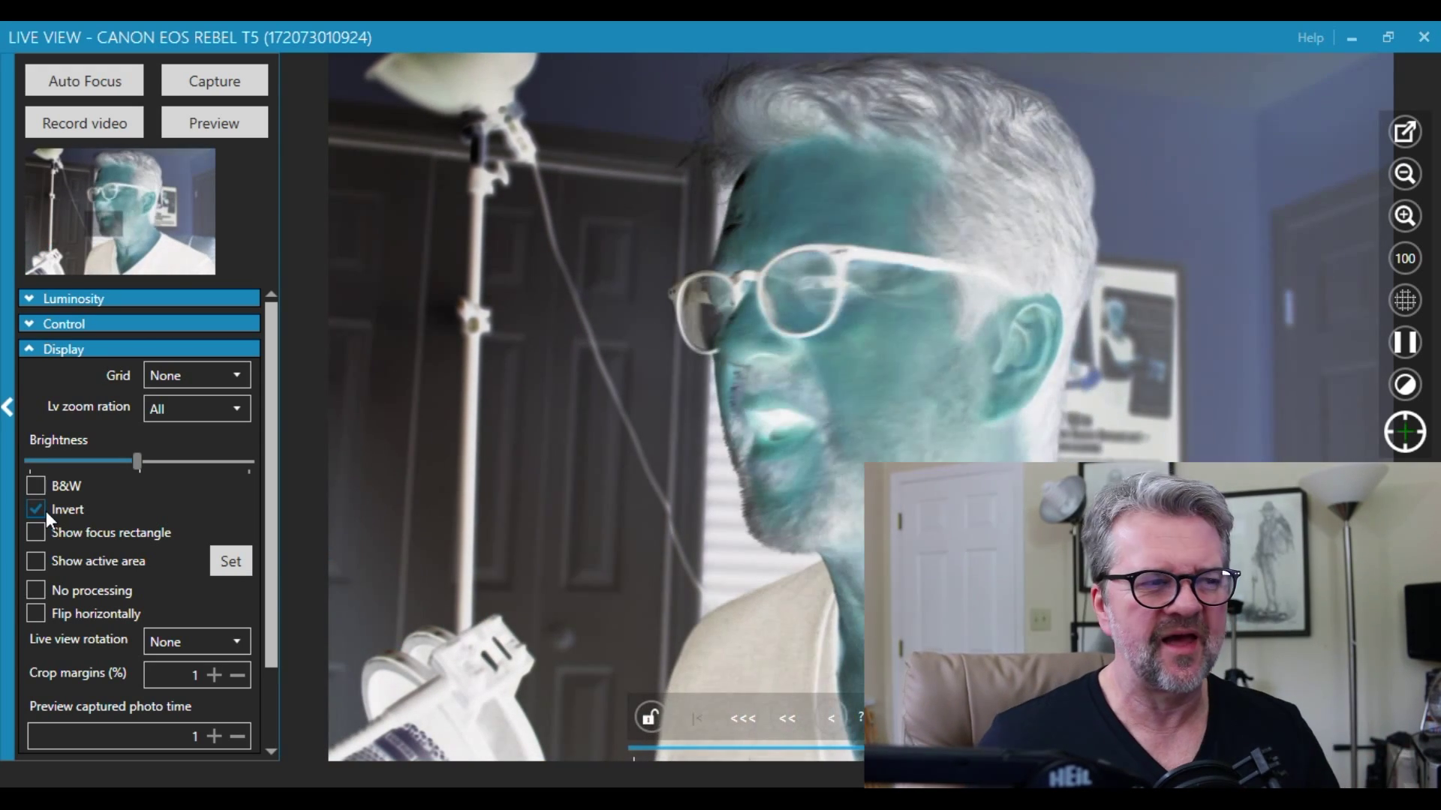
{"action": "left_click", "coordinate": [59, 509]}
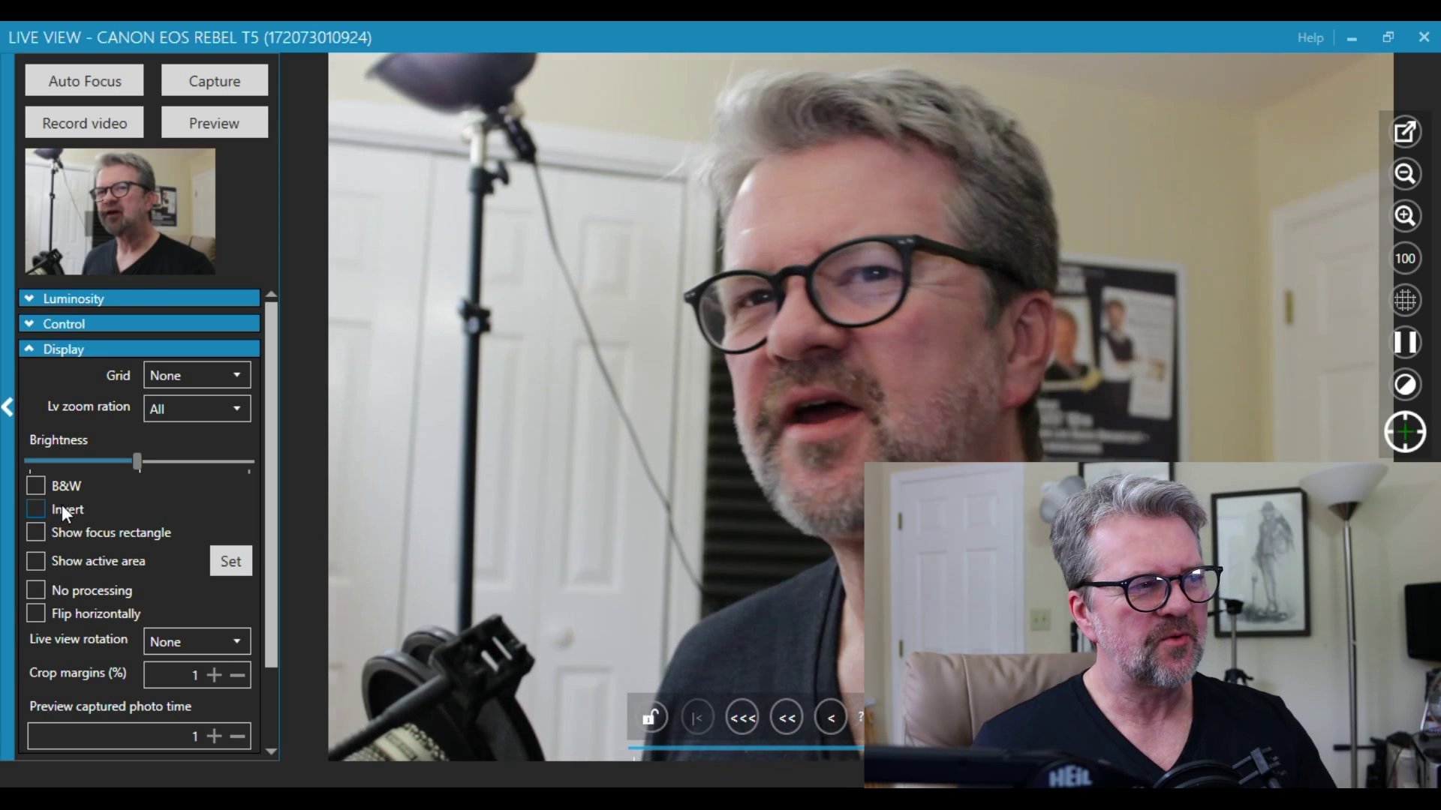
{"action": "left_click", "coordinate": [242, 641]}
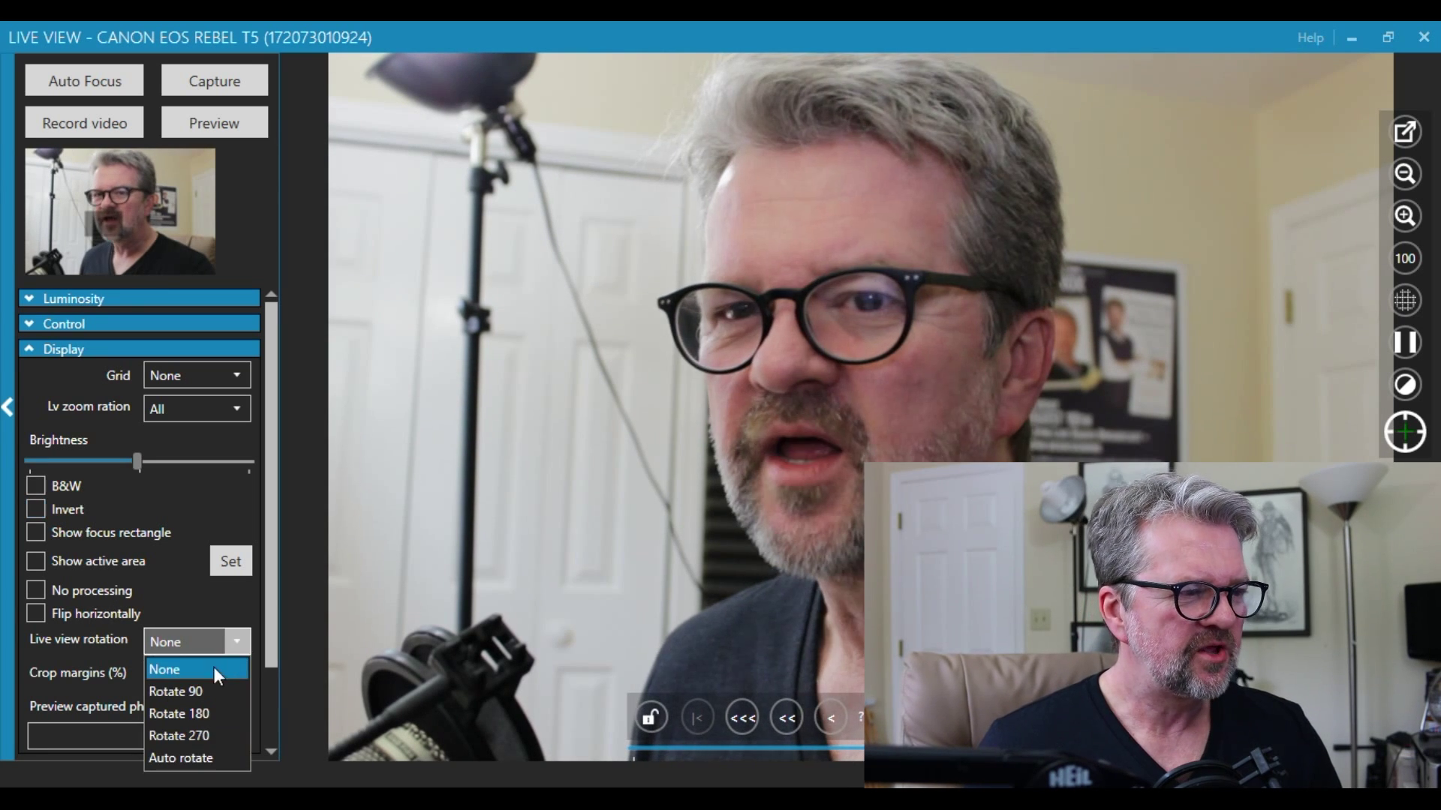
{"action": "left_click", "coordinate": [193, 692]}
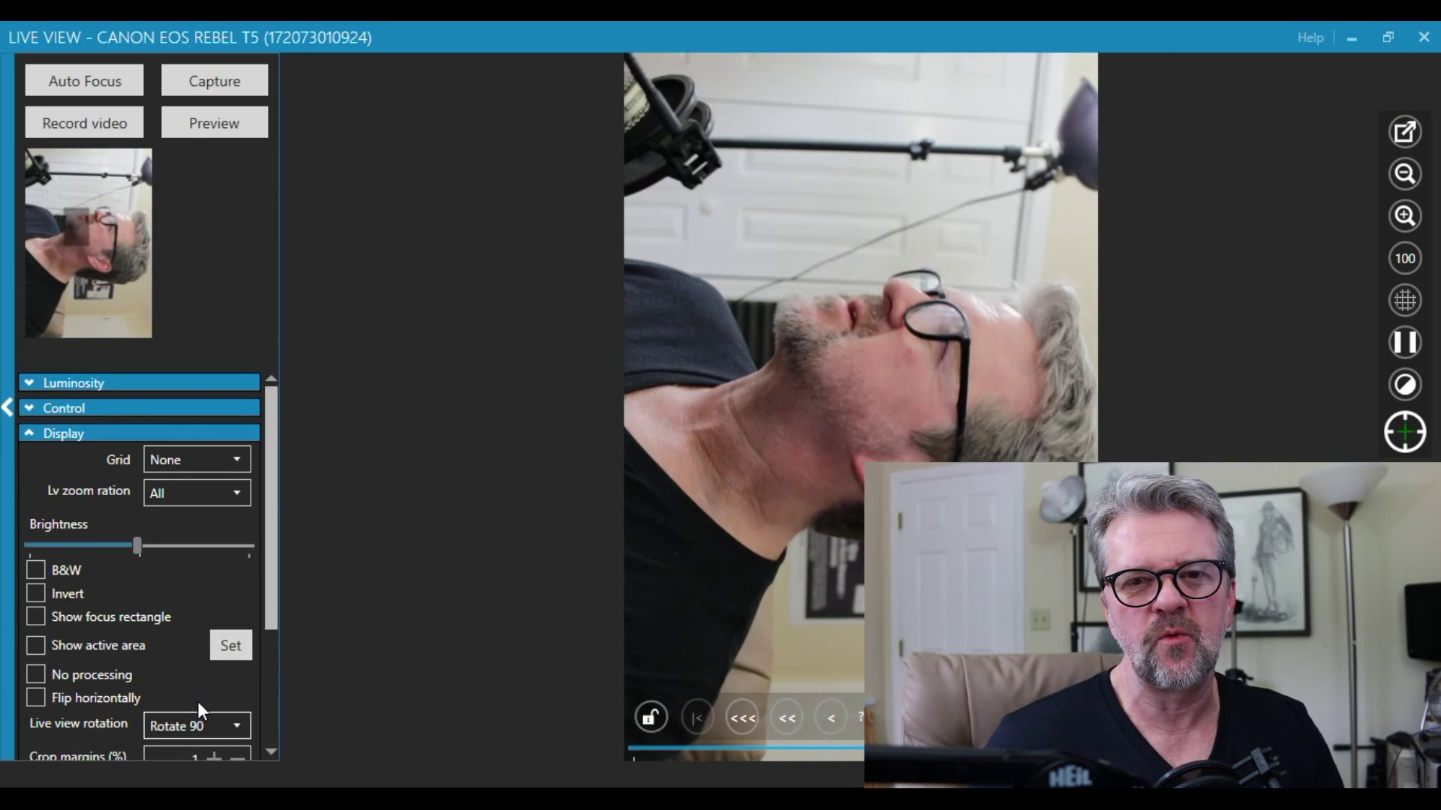
{"action": "left_click", "coordinate": [237, 722]}
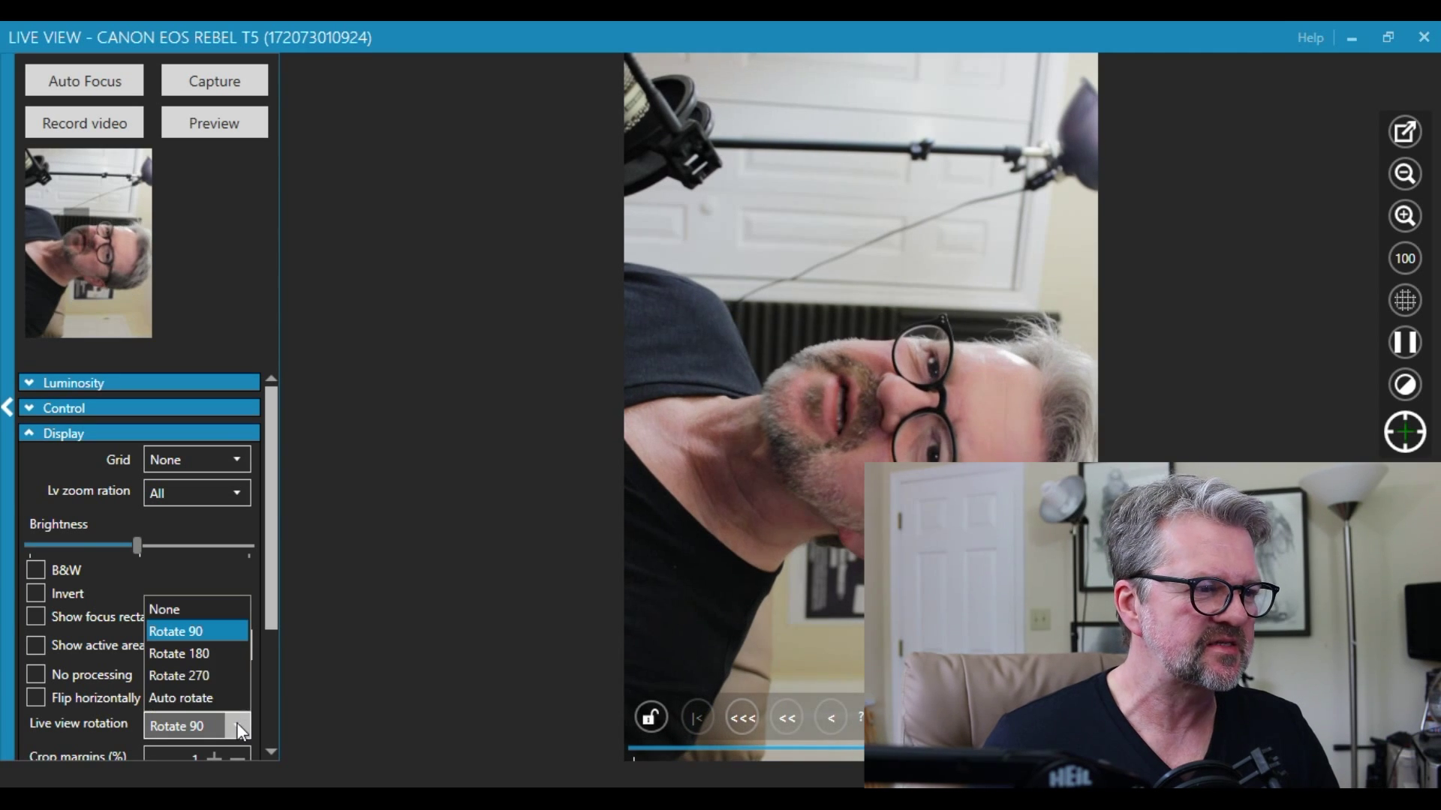
{"action": "left_click", "coordinate": [209, 658]}
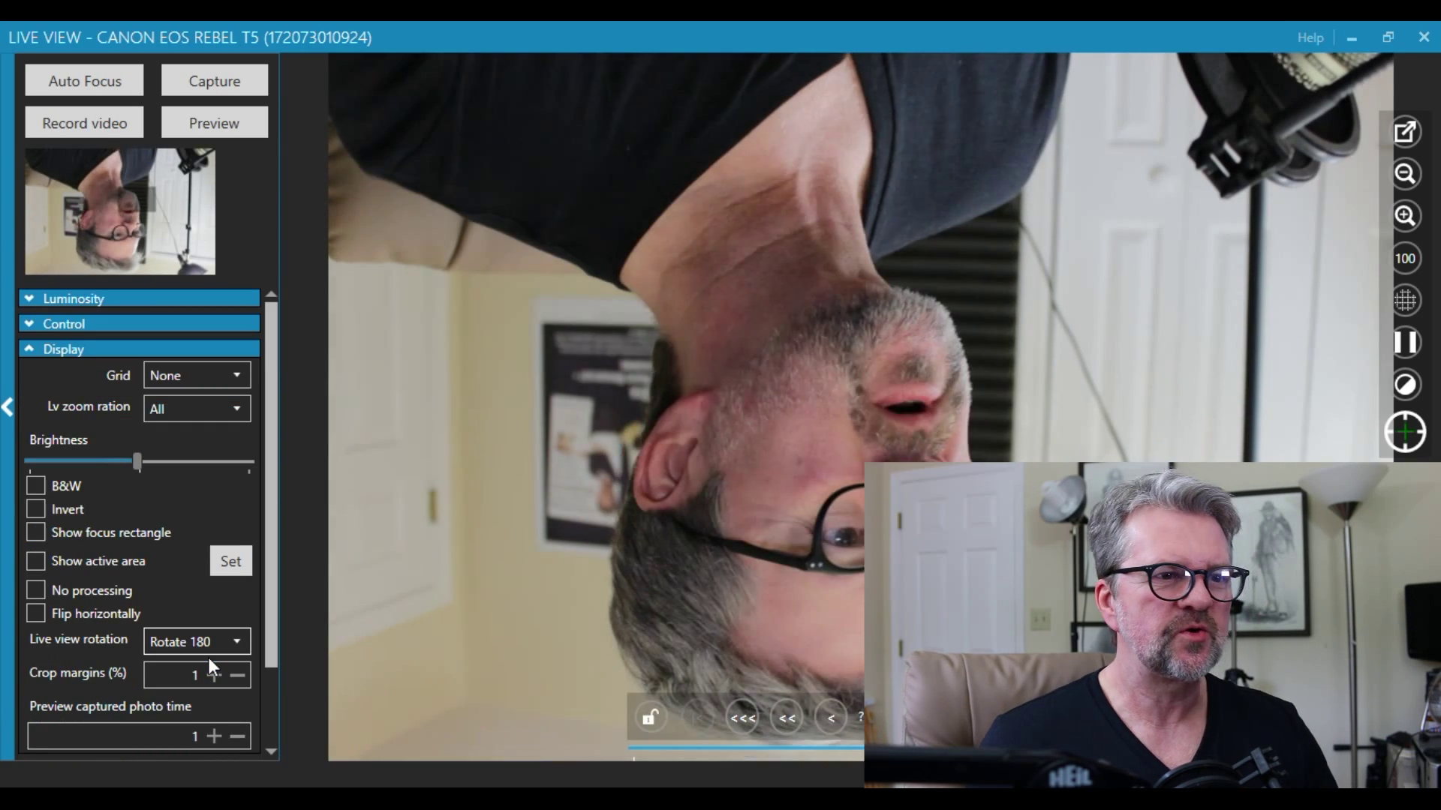
{"action": "left_click", "coordinate": [252, 643]}
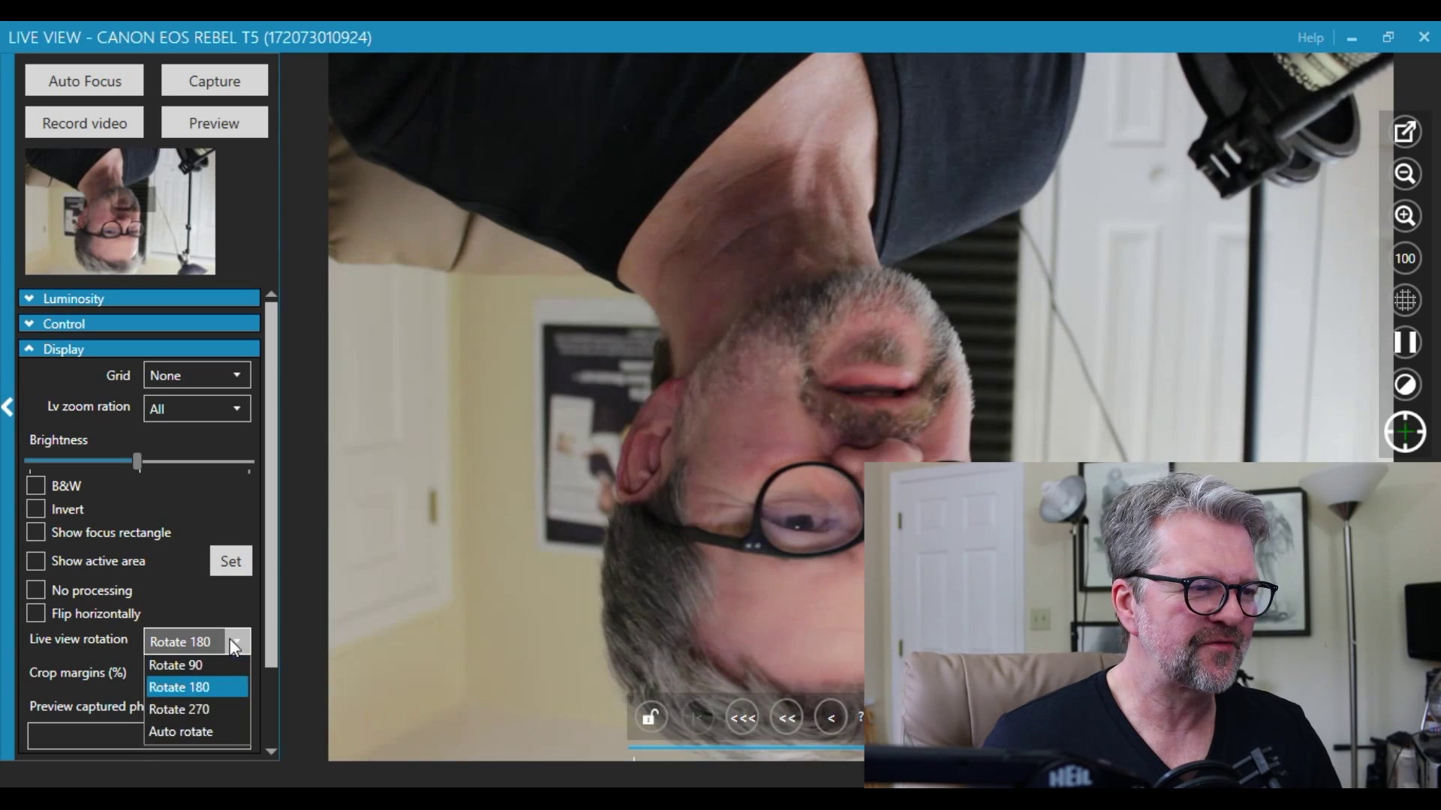
{"action": "left_click", "coordinate": [220, 665]}
{"action": "left_click_drag", "start_coordinate": [264, 646], "coordinate": [272, 731]}
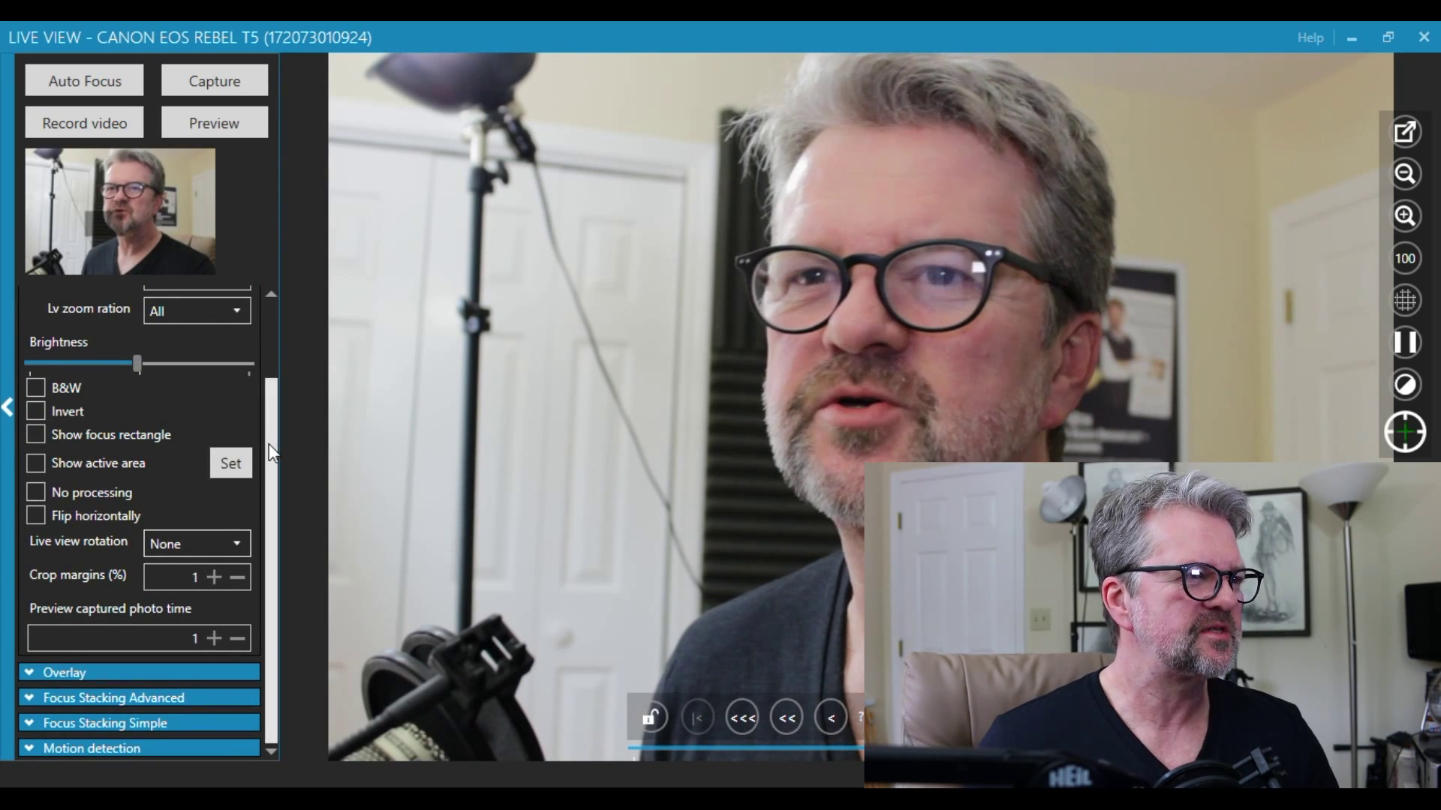
{"action": "scroll", "coordinate": [268, 384], "scroll_direction": "up", "scroll_amount": 3}
Collapse Display, expand Overlay, and tick Use last captured to overlay the last photo
{"action": "left_click", "coordinate": [31, 349]}
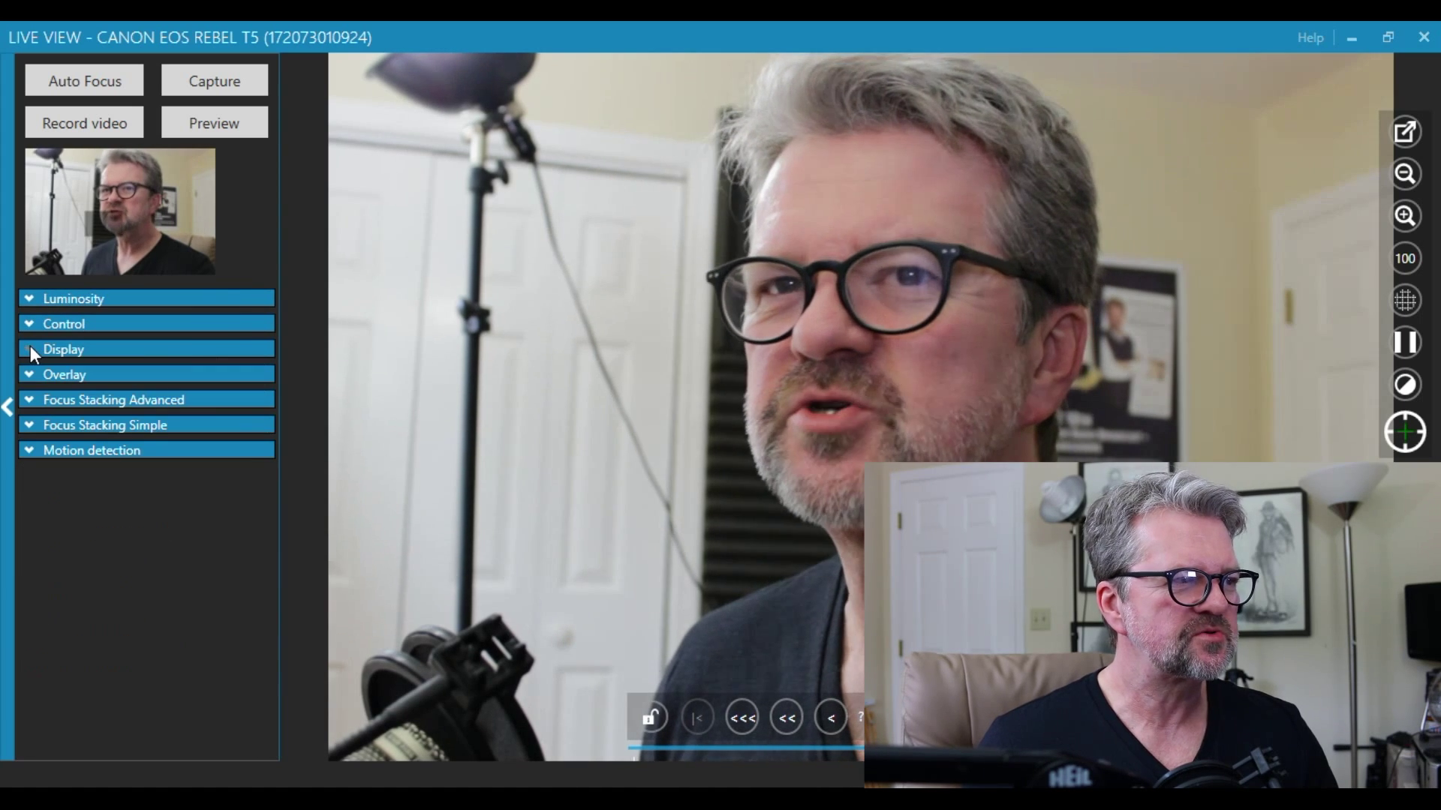
{"action": "left_click", "coordinate": [27, 375]}
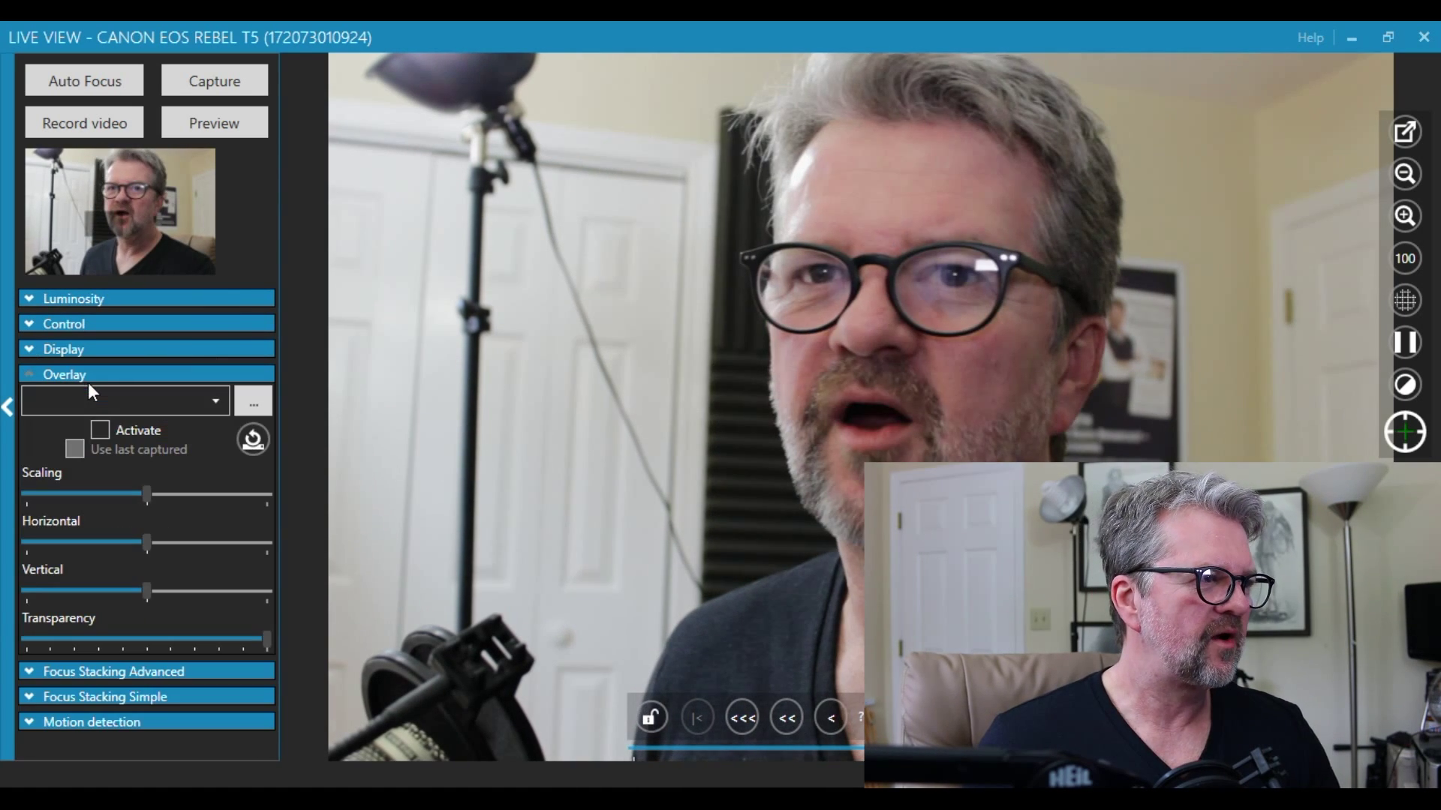
{"action": "left_click", "coordinate": [75, 449]}
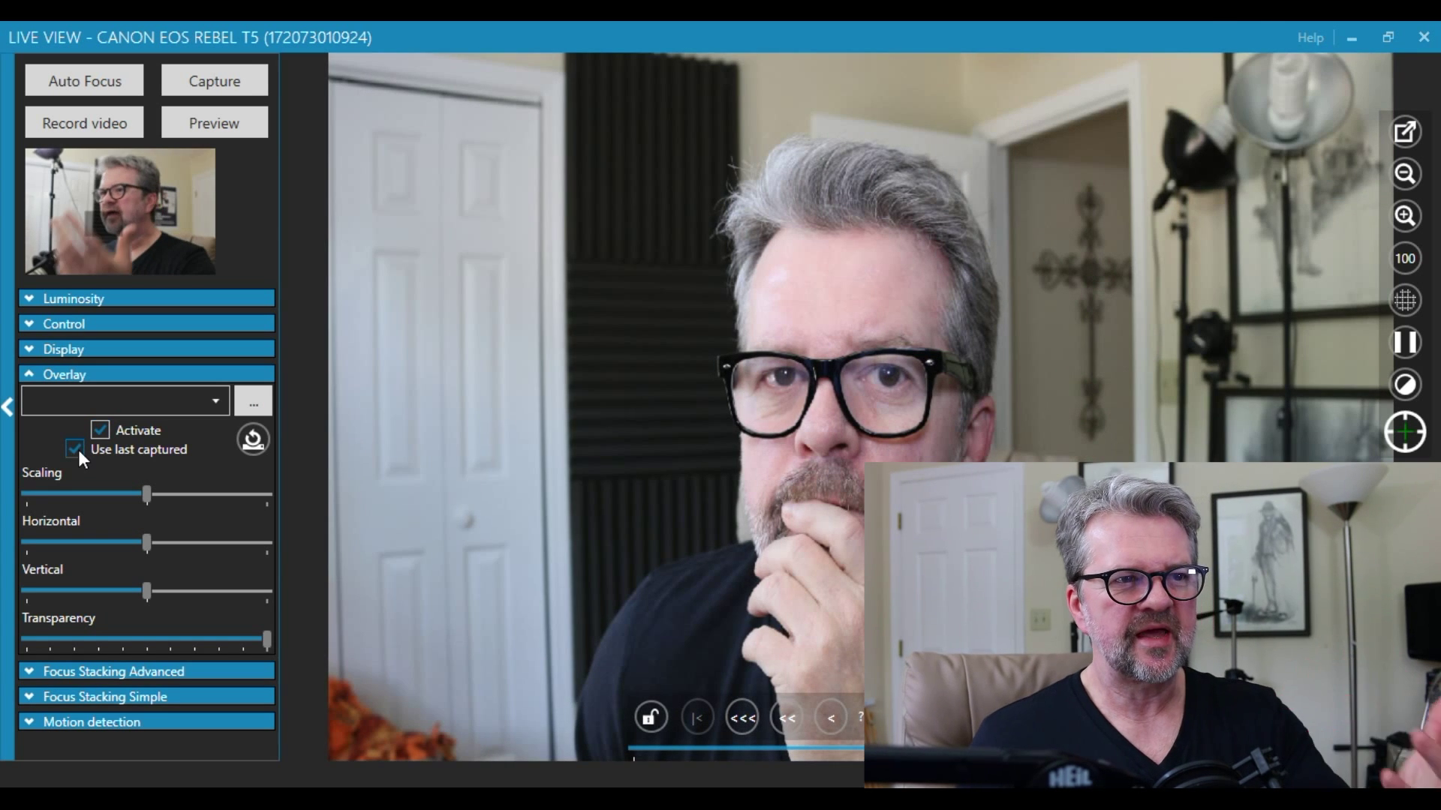
Adjust the overlay's scaling, vertical and horizontal sliders, then deactivate it and collapse Overlay
{"action": "left_click_drag", "start_coordinate": [147, 493], "coordinate": [207, 542]}
{"action": "left_click_drag", "start_coordinate": [147, 592], "coordinate": [196, 592]}
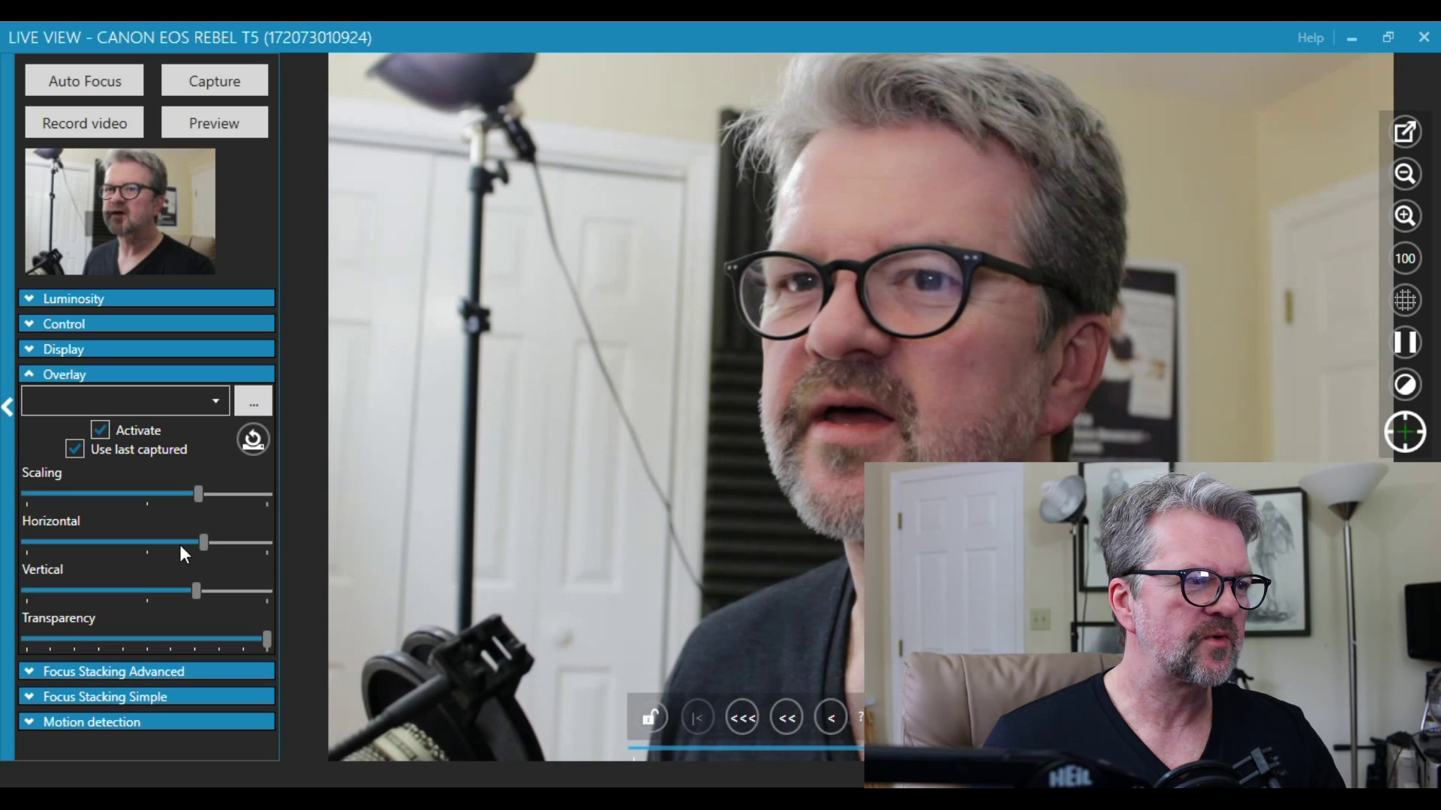
{"action": "left_click_drag", "start_coordinate": [192, 586], "coordinate": [175, 592]}
{"action": "left_click_drag", "start_coordinate": [198, 540], "coordinate": [183, 543]}
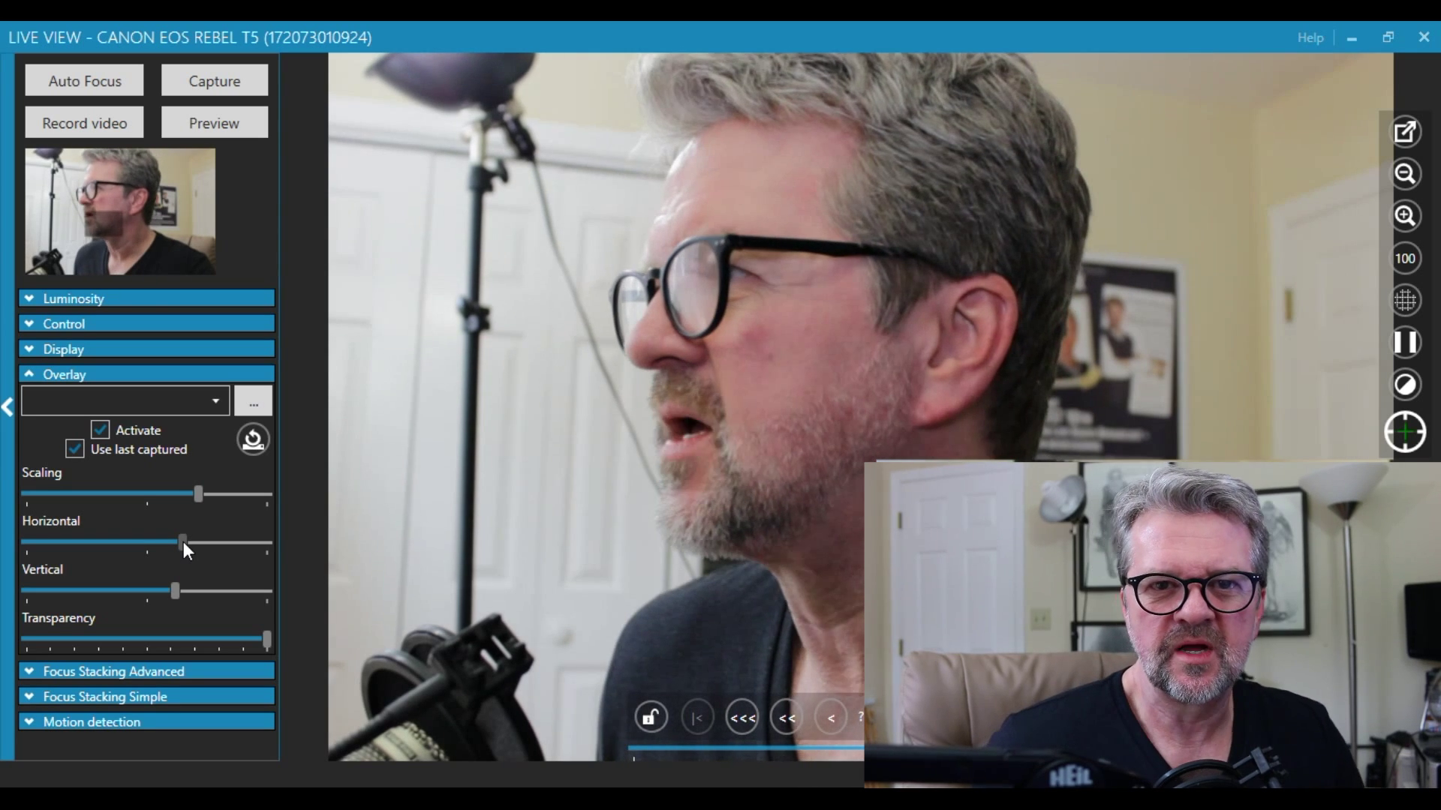
{"action": "left_click", "coordinate": [88, 430]}
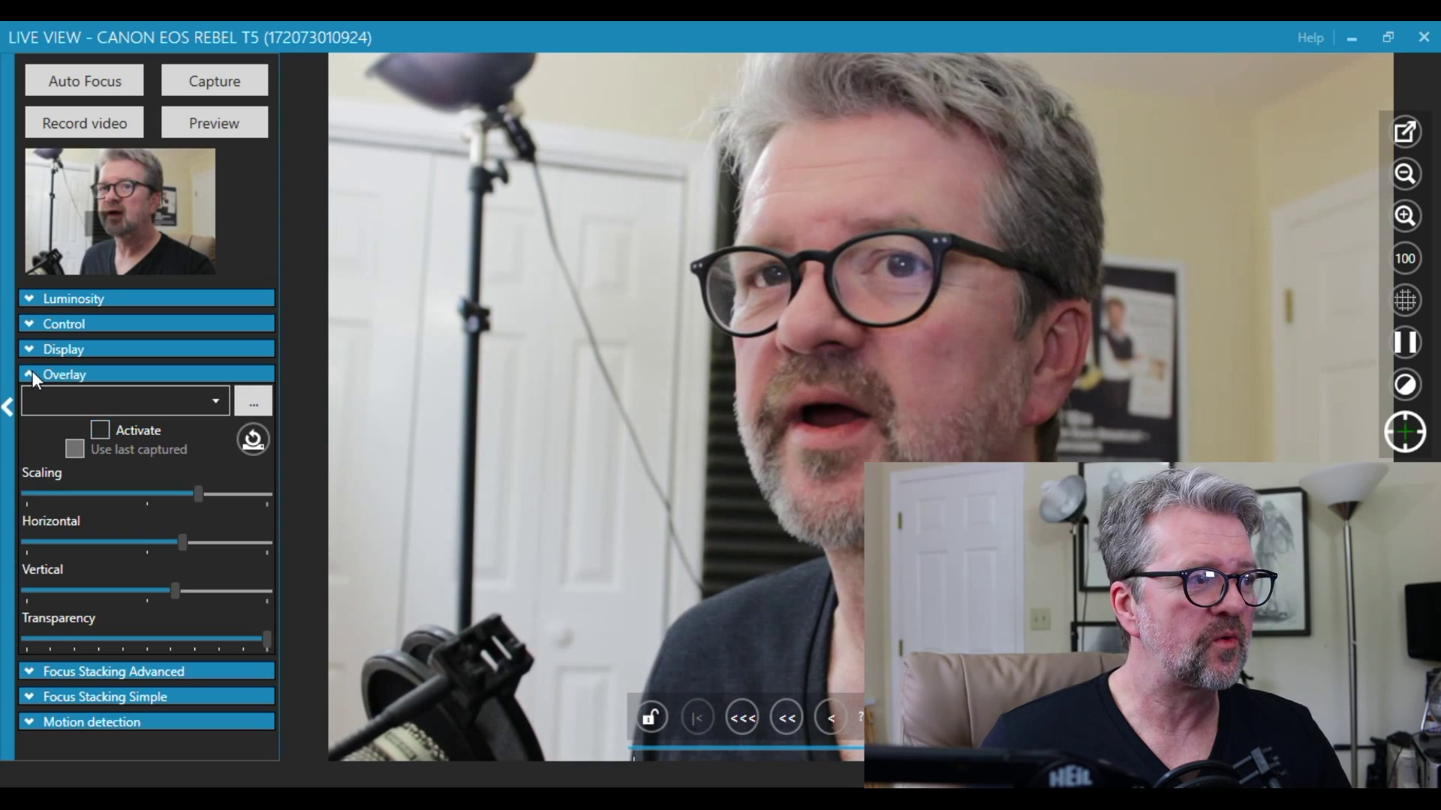
{"action": "left_click", "coordinate": [33, 371]}
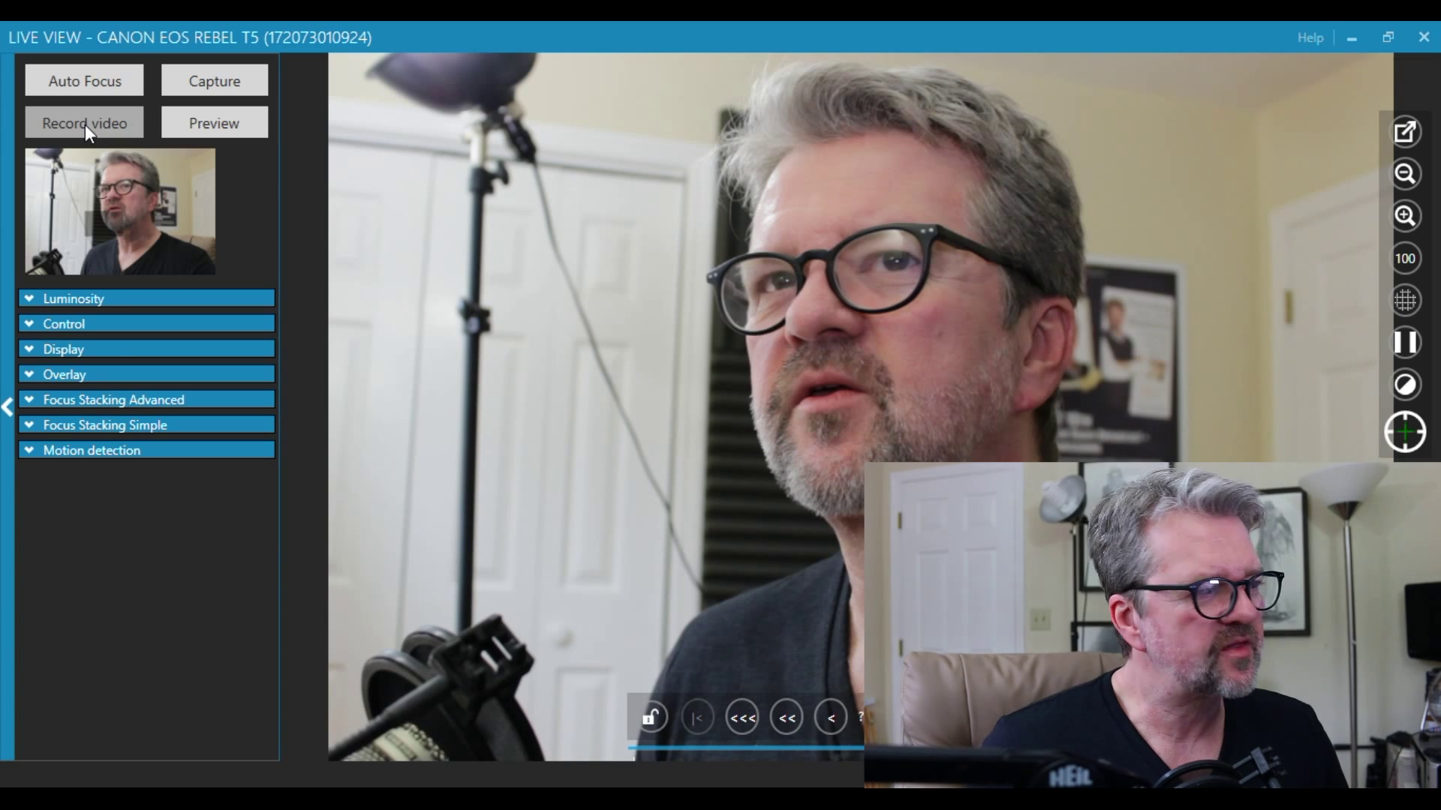
Record a short video clip from Live View, then switch windows via the taskbar
{"action": "left_click", "coordinate": [84, 125]}
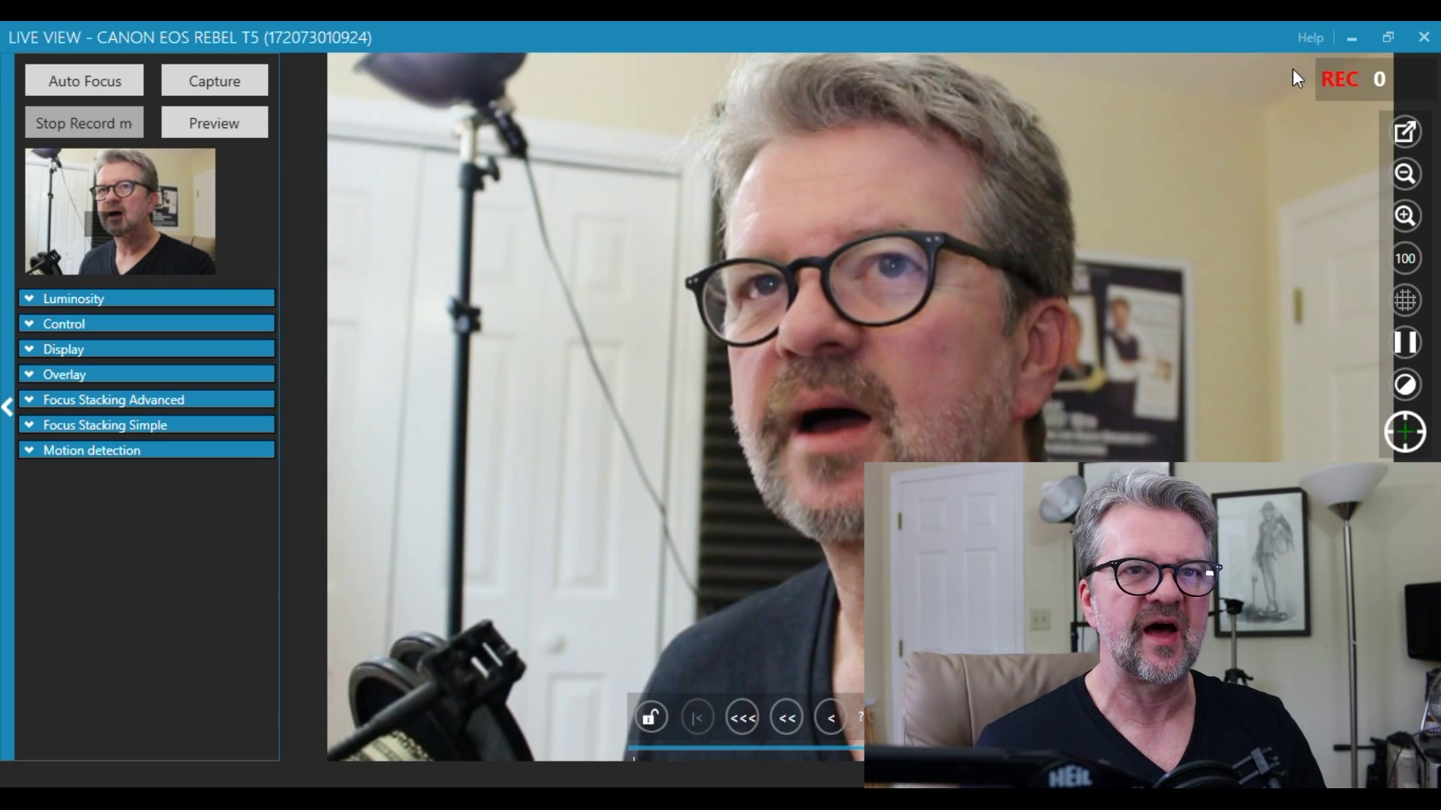
{"action": "mouse_move", "coordinate": [745, 741]}
{"action": "left_click", "coordinate": [708, 686]}
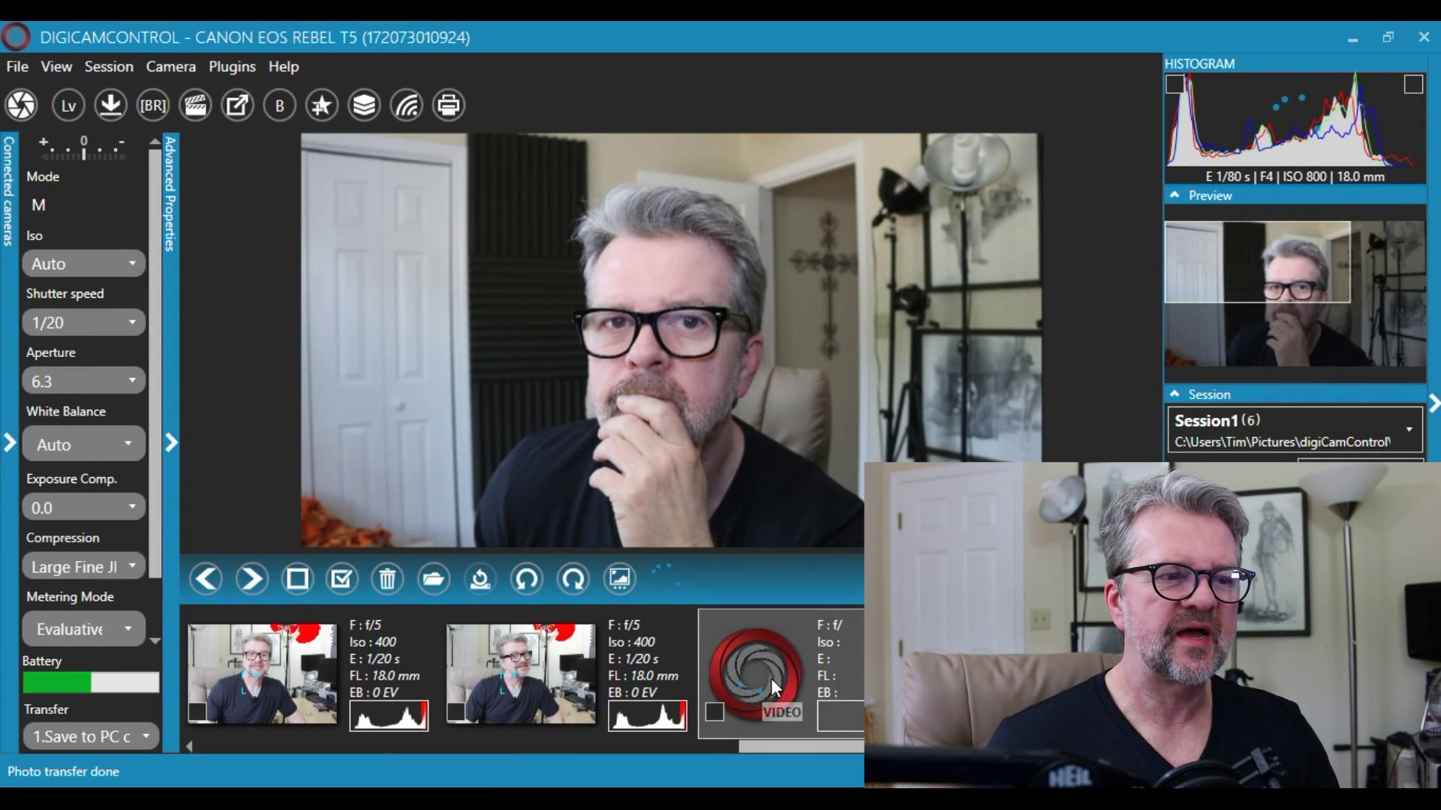
Open the recorded VIDEO thumbnail and play it, then return to the Live View window
{"action": "left_click", "coordinate": [788, 679]}
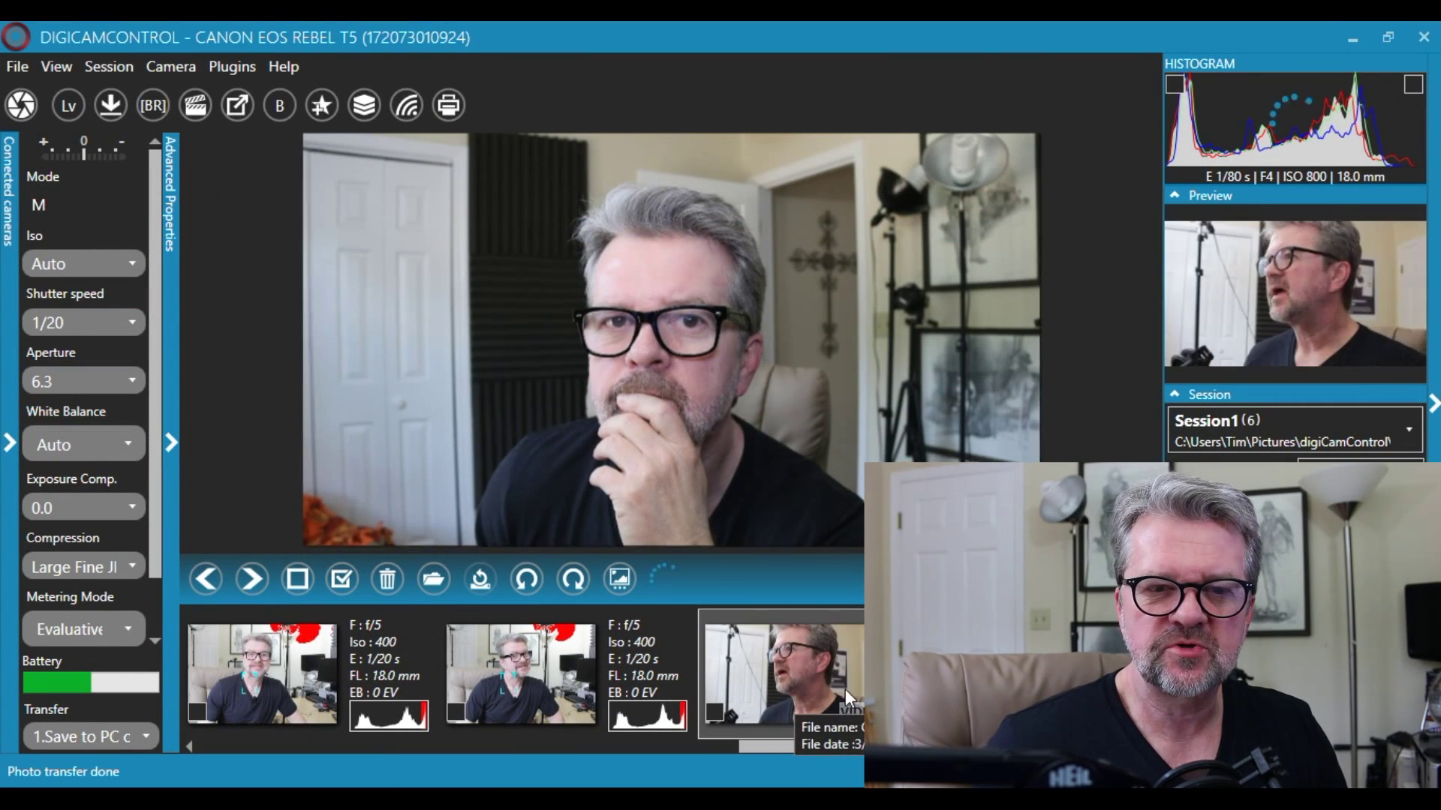
{"action": "left_click", "coordinate": [610, 518]}
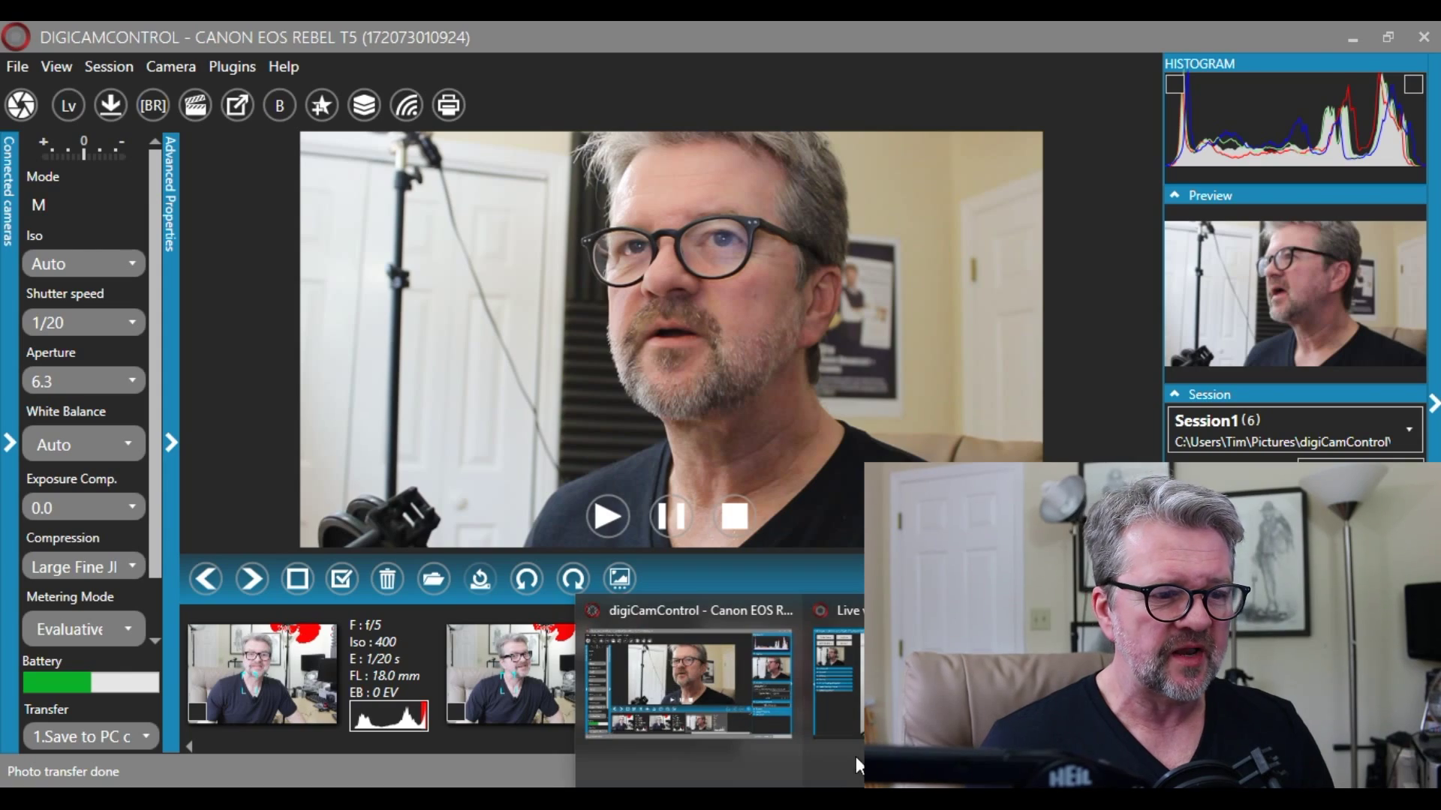
{"action": "left_click", "coordinate": [931, 675]}
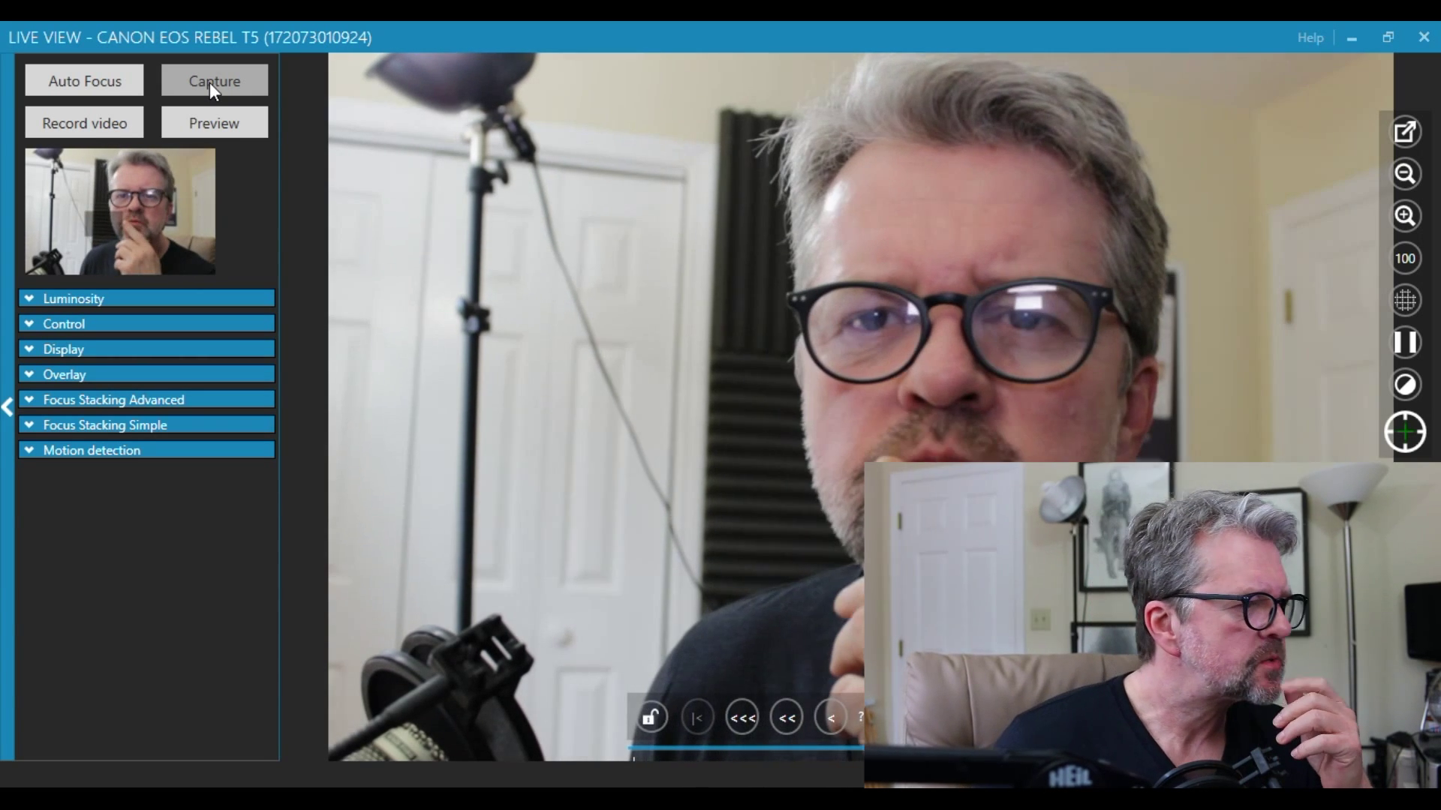
Capture two photos from Live View, then minimize it to see them in the session
{"action": "left_click", "coordinate": [209, 83]}
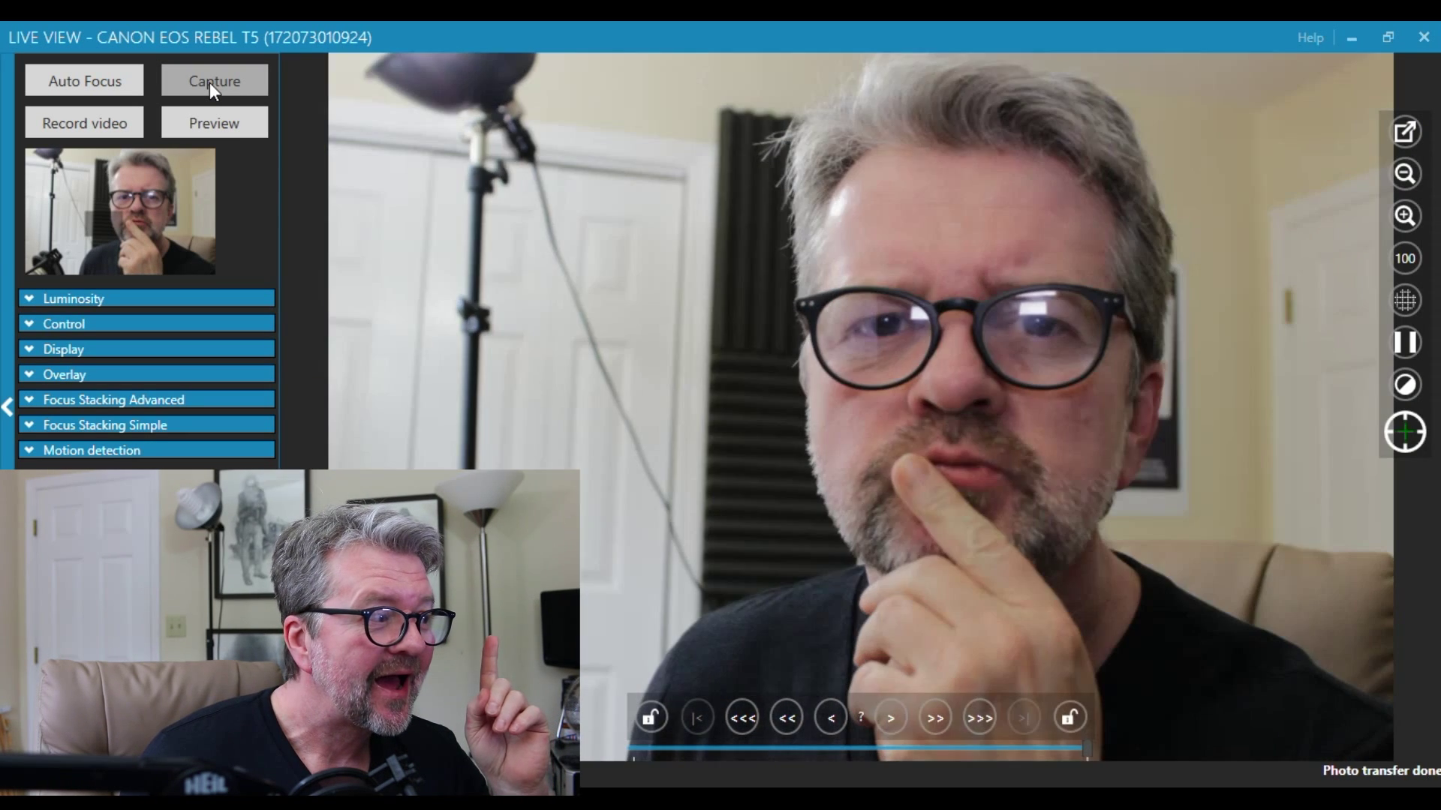
{"action": "left_click", "coordinate": [209, 82]}
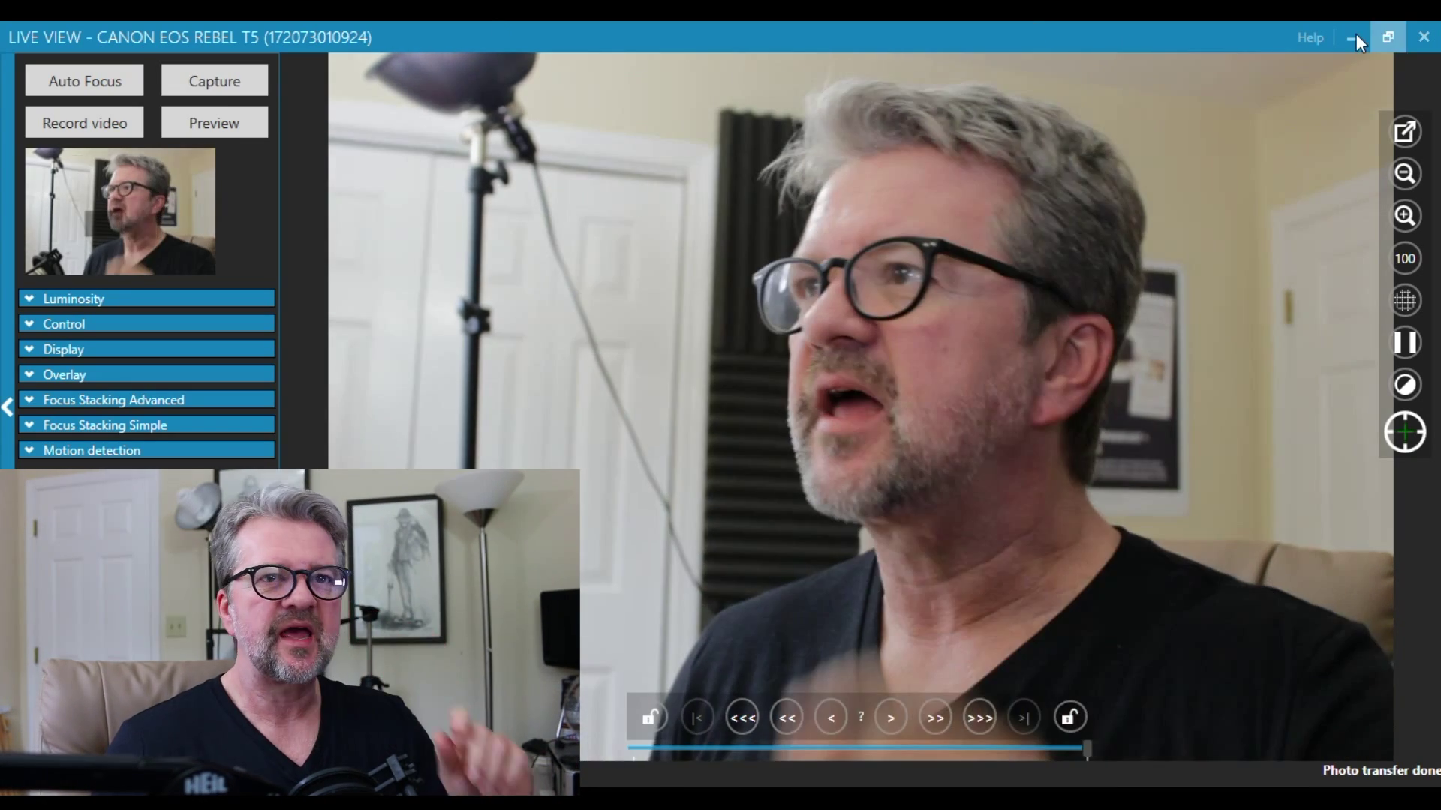
{"action": "left_click", "coordinate": [1353, 36]}
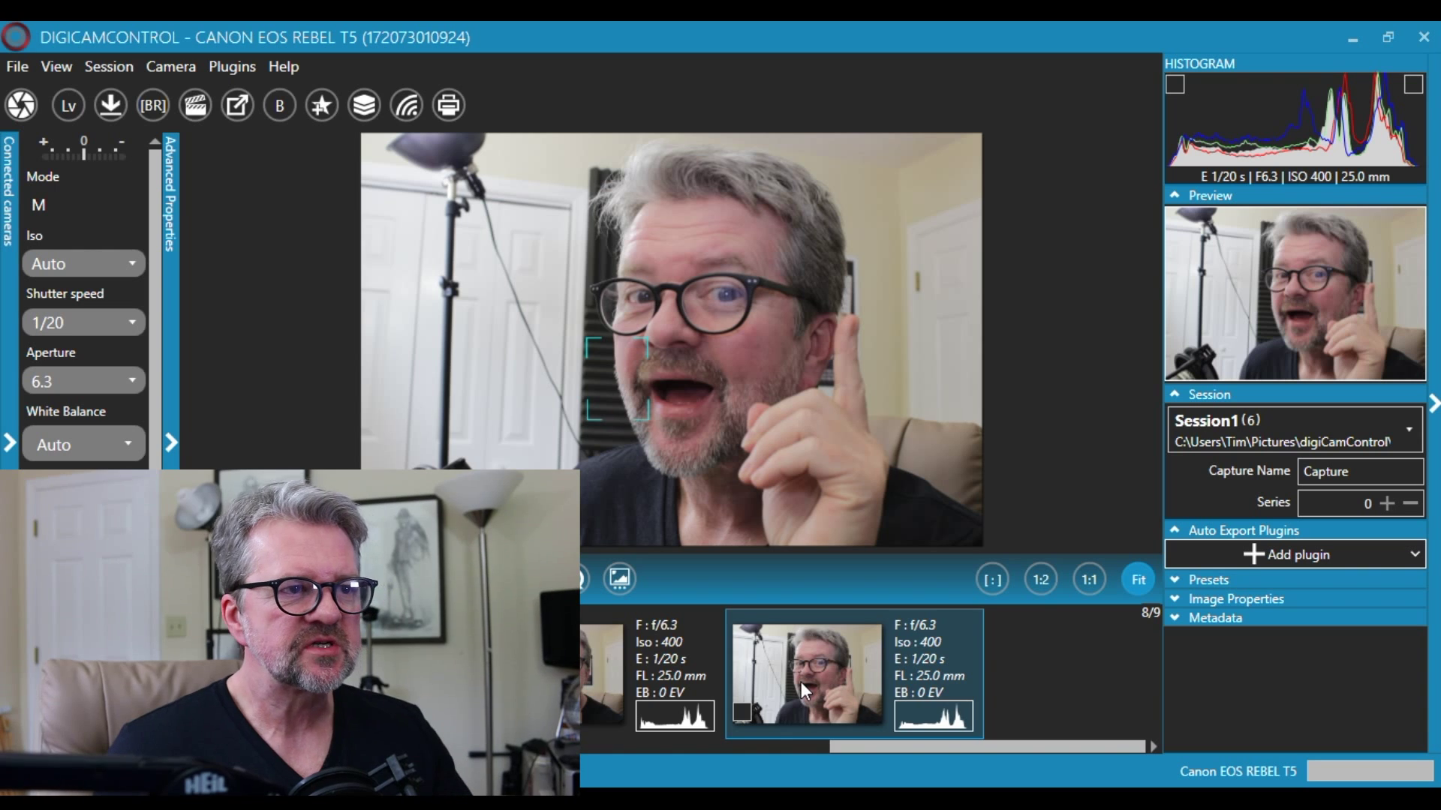
{"action": "left_click", "coordinate": [603, 659]}
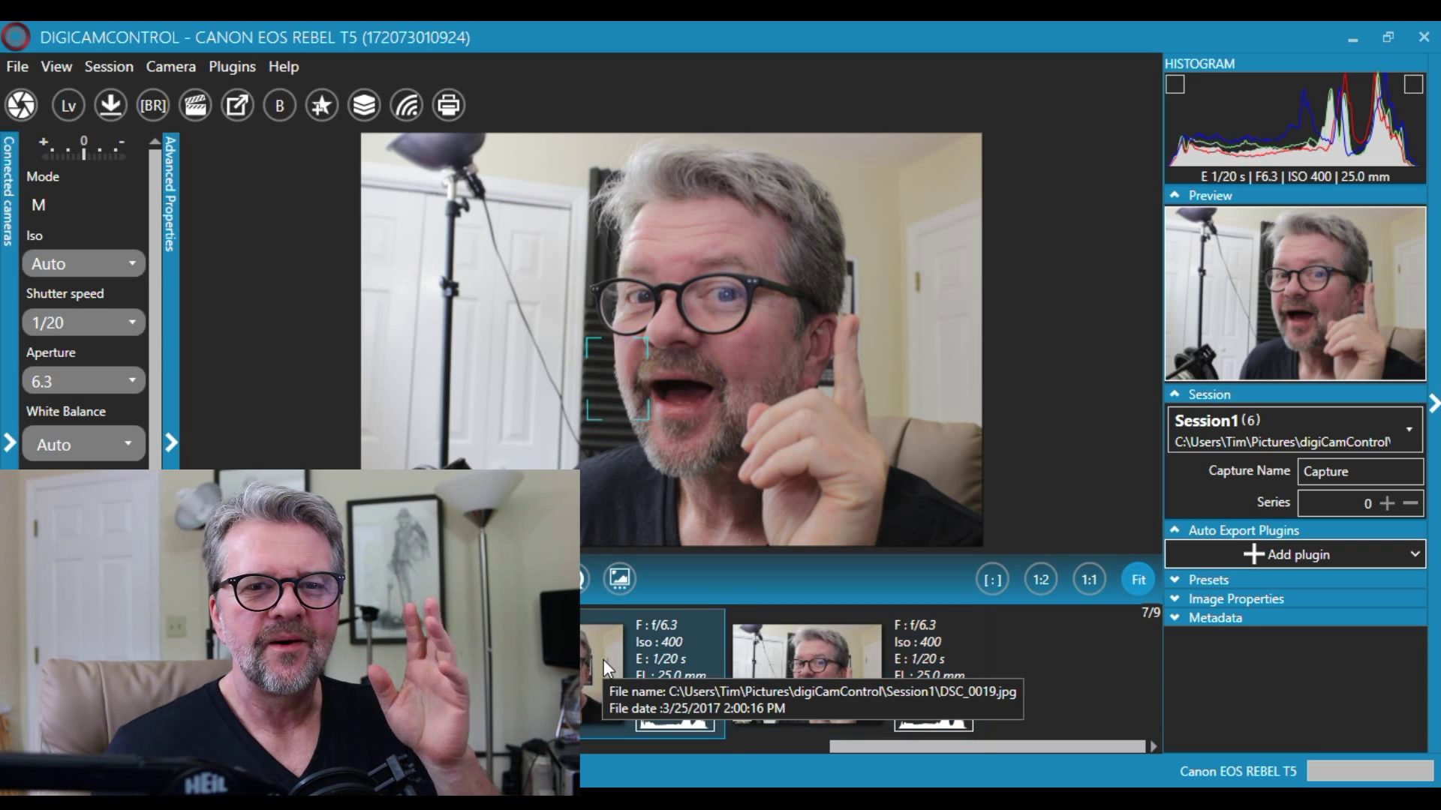
{"action": "left_click", "coordinate": [815, 660]}
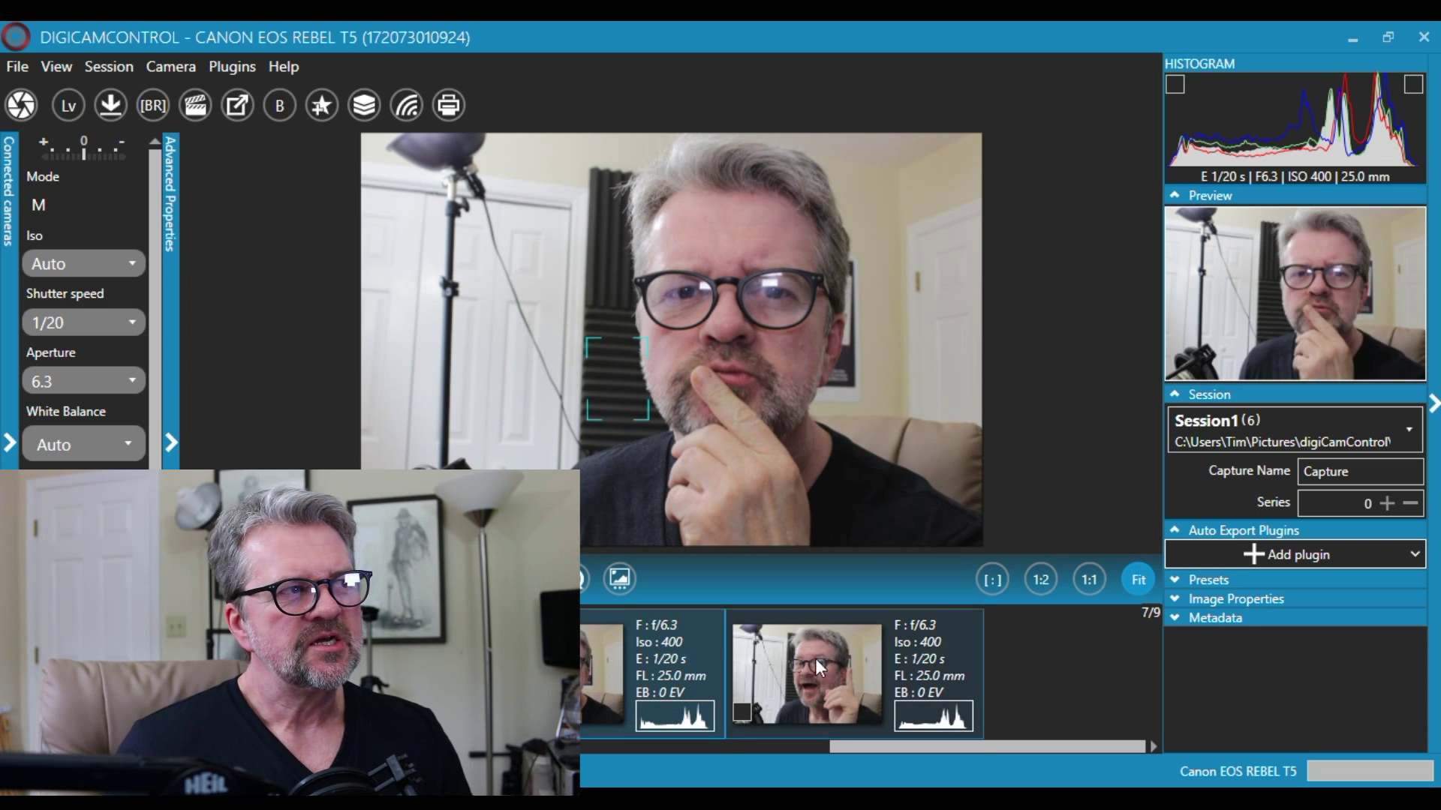